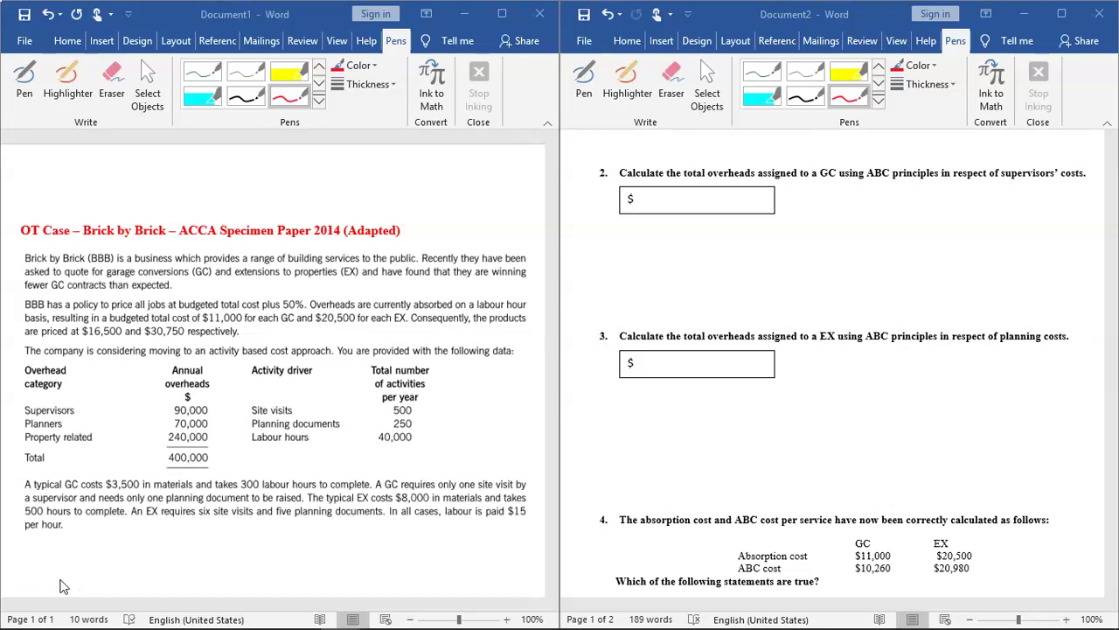
- Scroll the question document up with its scrollbar until question 1 is visible
click(1108, 132)
click(1108, 134)
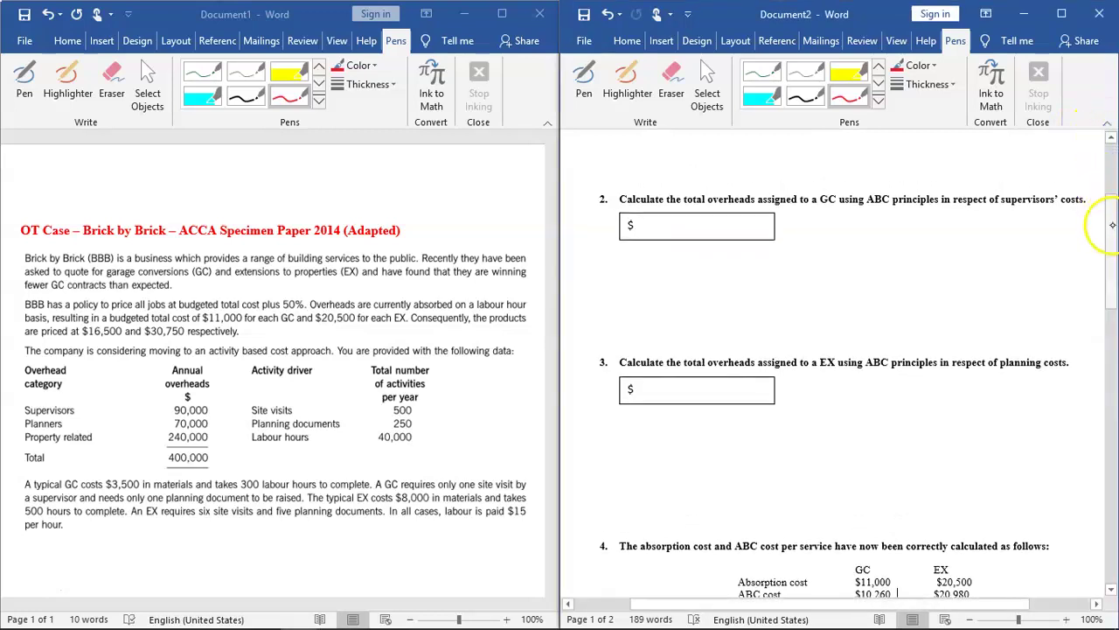
drag(1109, 179, 1108, 168)
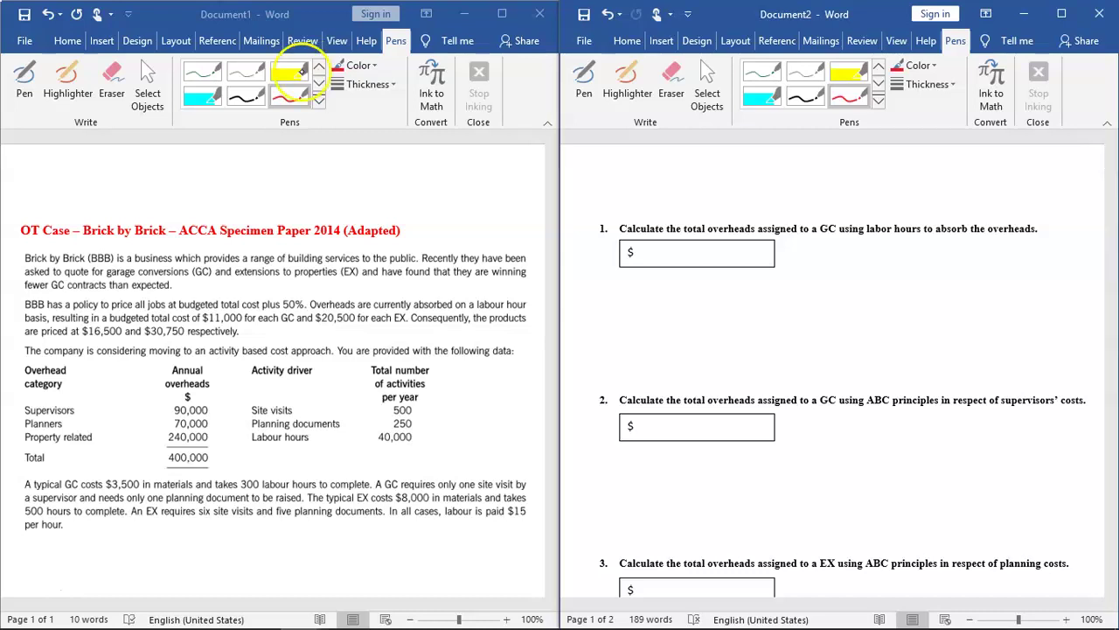
- Highlight 'budgeted total cost plus 50%' and 'labour hour basis,' in yellow in the case study
click(290, 72)
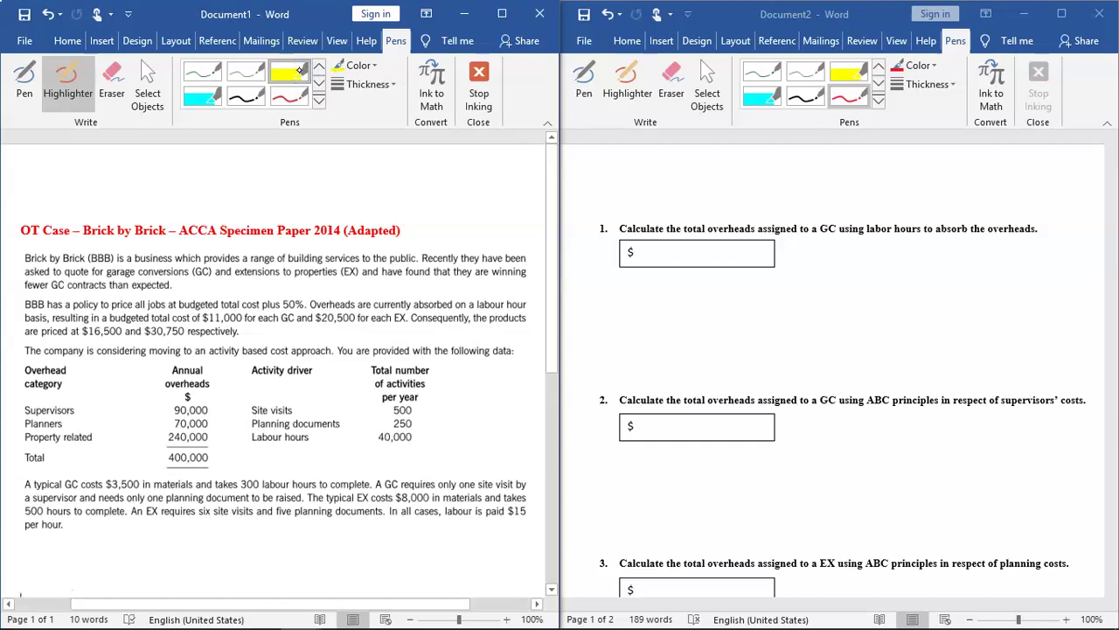
drag(179, 304, 304, 305)
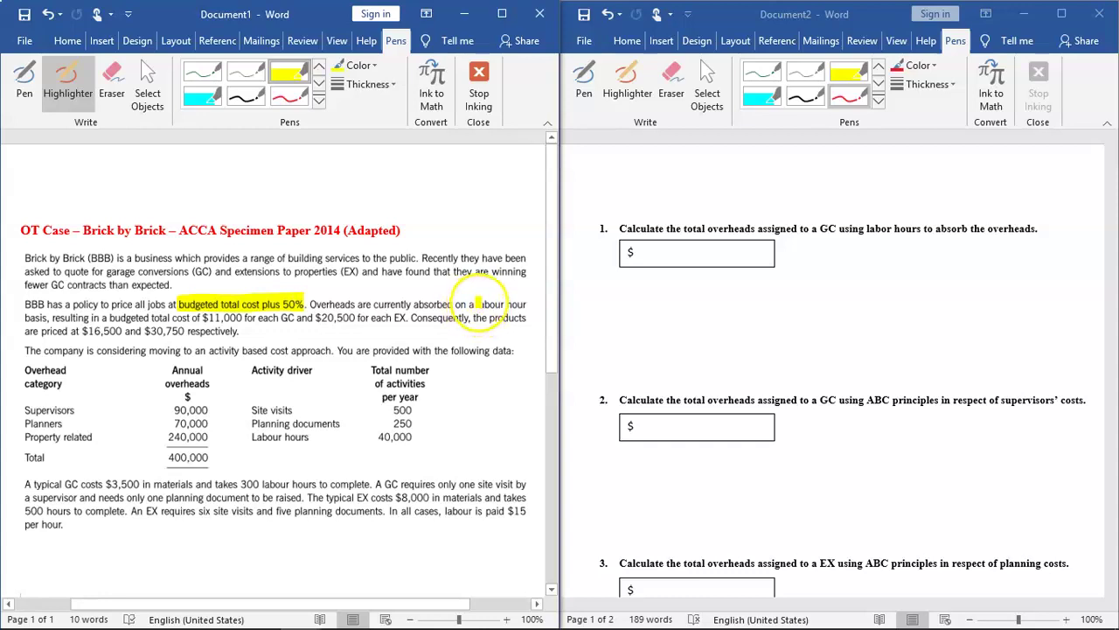
drag(477, 303, 528, 303)
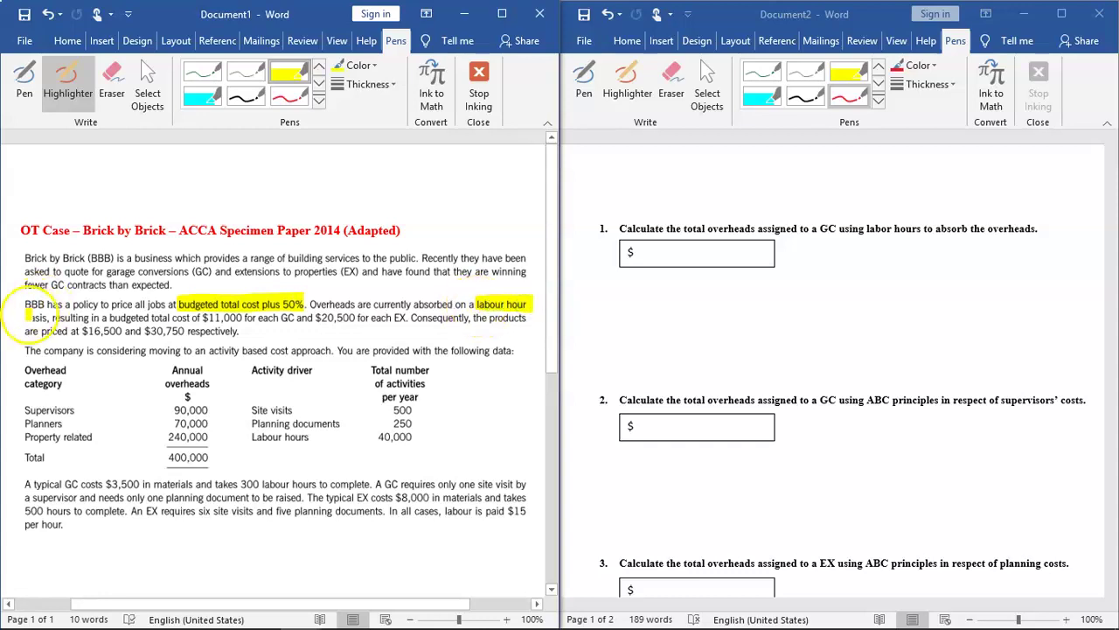
drag(28, 318, 50, 317)
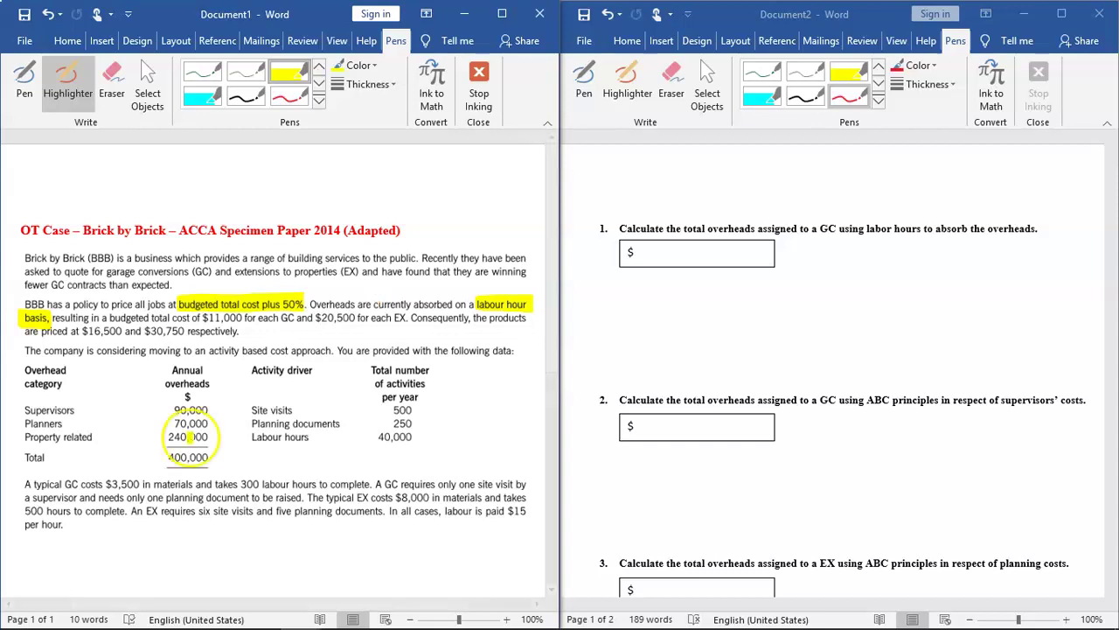
- Highlight the Total 400,000 overheads figure in yellow, then pick the red pen for the question sheet
drag(171, 457, 207, 457)
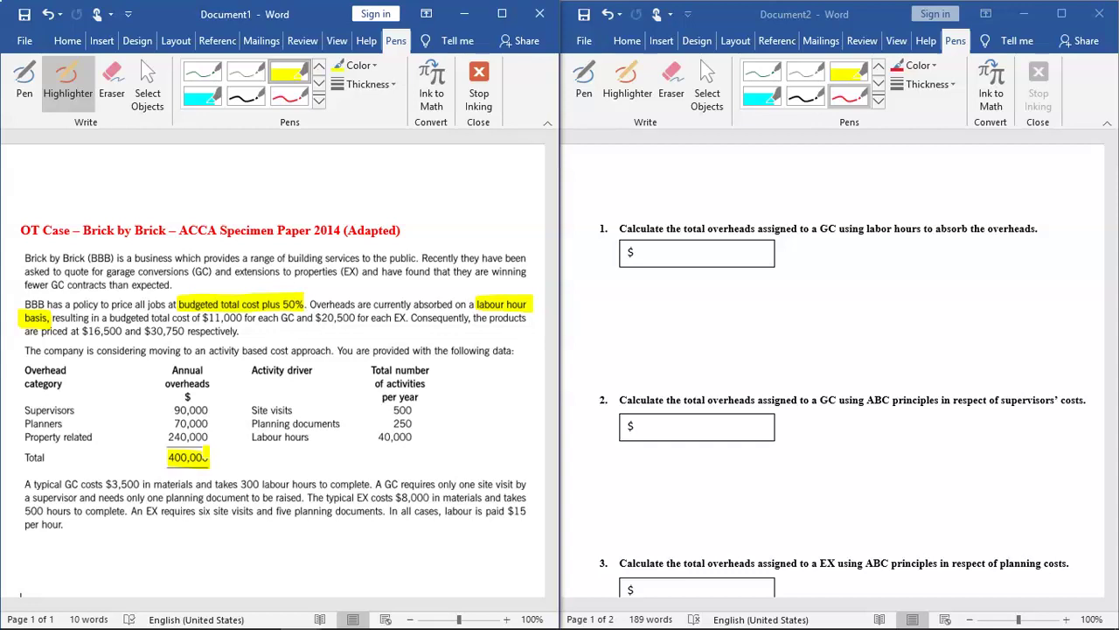
click(846, 92)
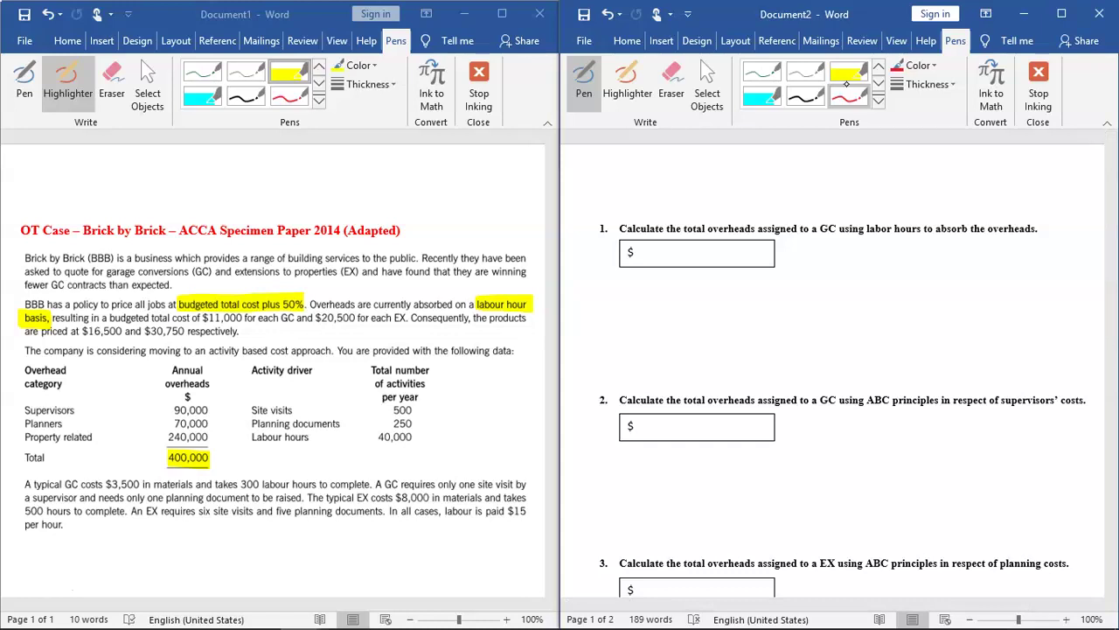
- Erase a stray red ink mark below question 1 and return to the red pen
scroll(615, 300, down, 5)
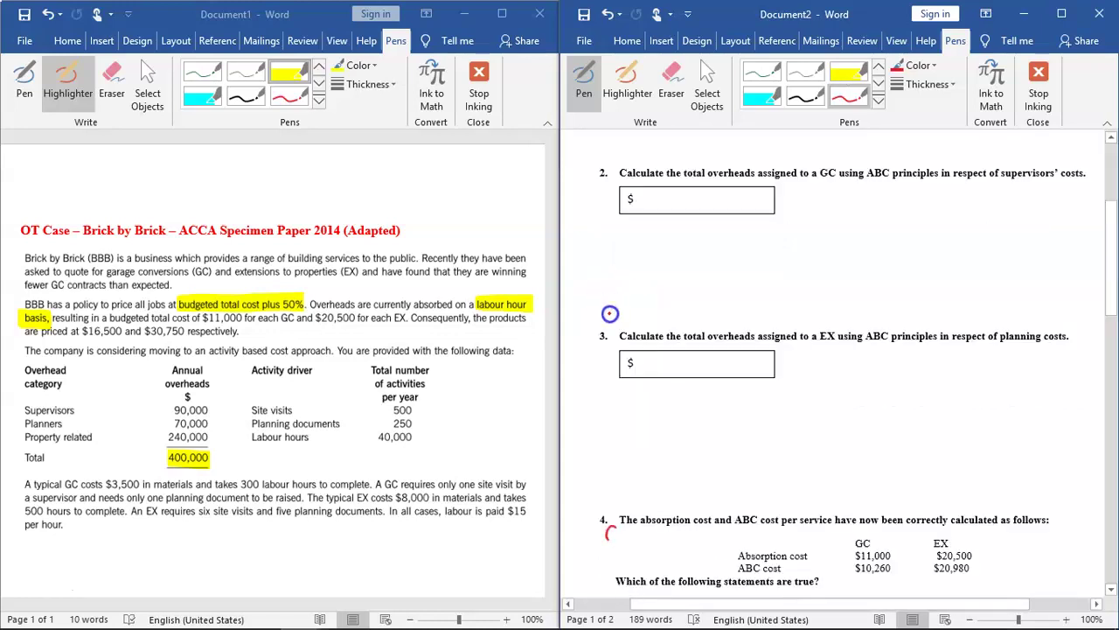
mouse_move(612, 300)
mouse_down()
mouse_move(606, 307)
mouse_move(613, 300)
mouse_up()
click(672, 91)
click(612, 306)
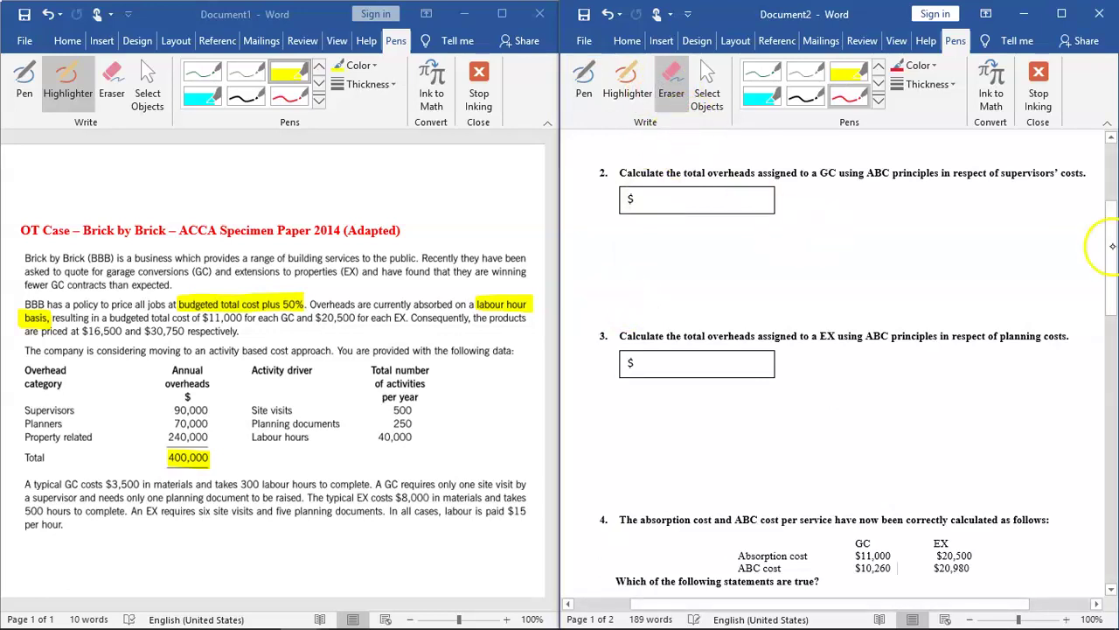
drag(1112, 238, 1113, 153)
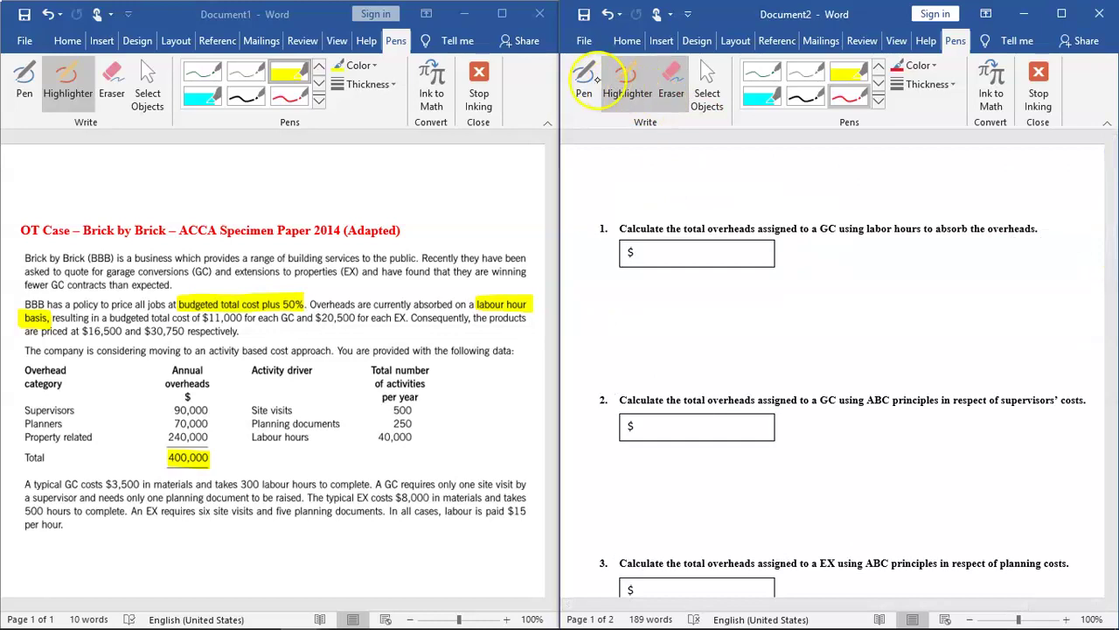
click(584, 77)
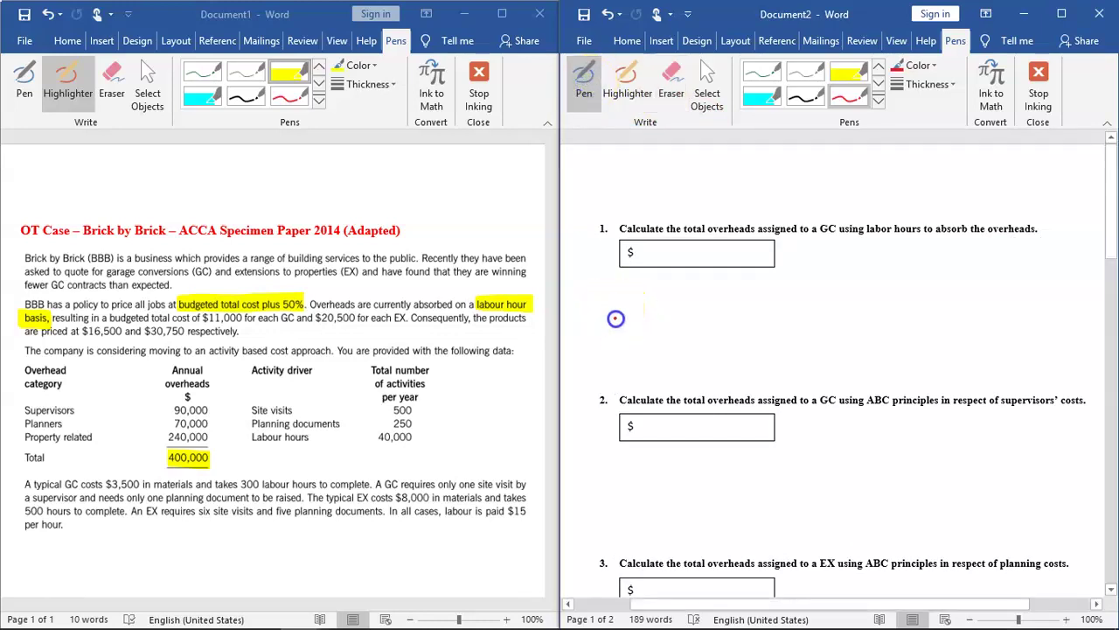
- Write the red working OAR = 400000/40,000 = 10/hour × below question 1
mouse_move(610, 303)
mouse_down()
mouse_move(630, 322)
mouse_move(713, 311)
mouse_up()
mouse_move(710, 298)
mouse_down()
mouse_move(711, 322)
mouse_move(731, 300)
mouse_move(774, 302)
mouse_up()
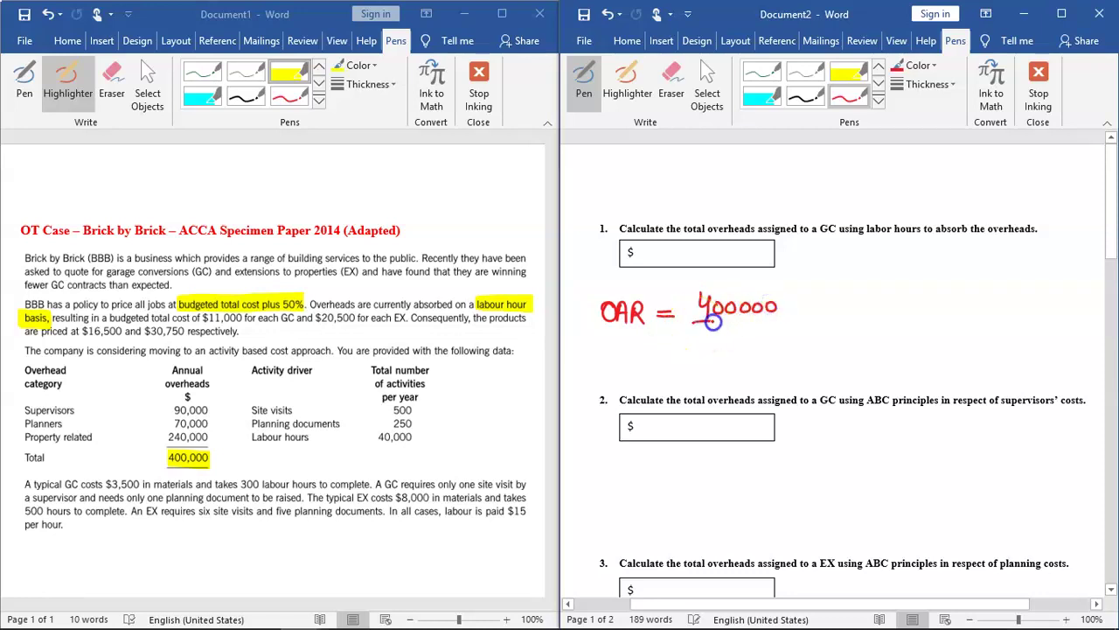
drag(692, 322, 782, 319)
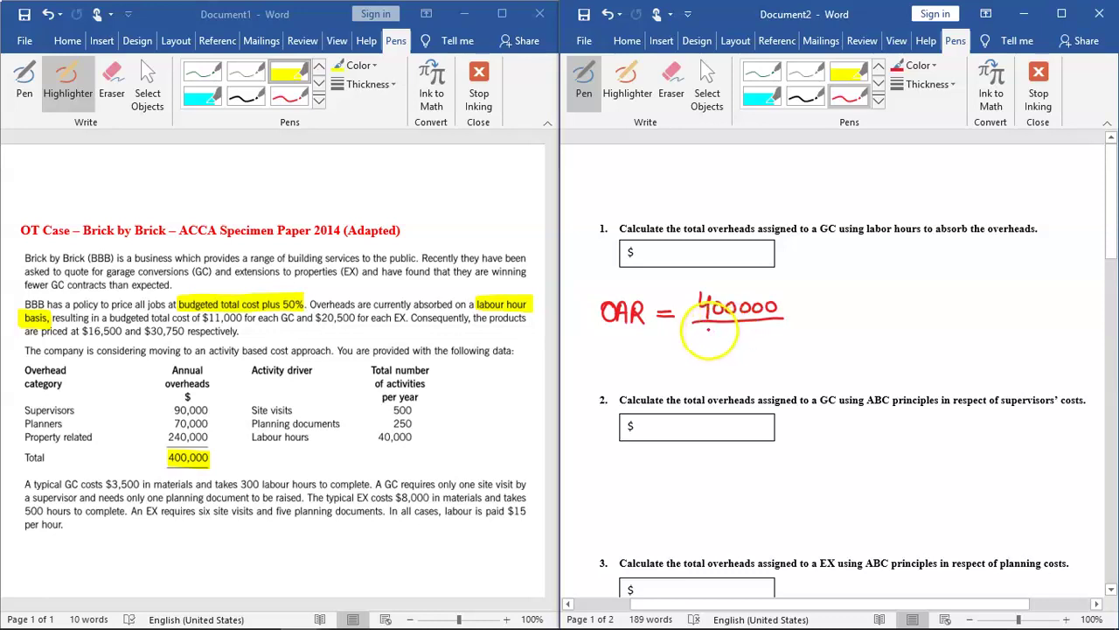
drag(707, 327, 715, 333)
mouse_move(732, 341)
mouse_down()
mouse_move(837, 312)
mouse_move(846, 297)
mouse_up()
mouse_move(865, 292)
mouse_down()
mouse_move(863, 330)
mouse_move(890, 303)
mouse_move(947, 308)
mouse_move(935, 308)
mouse_up()
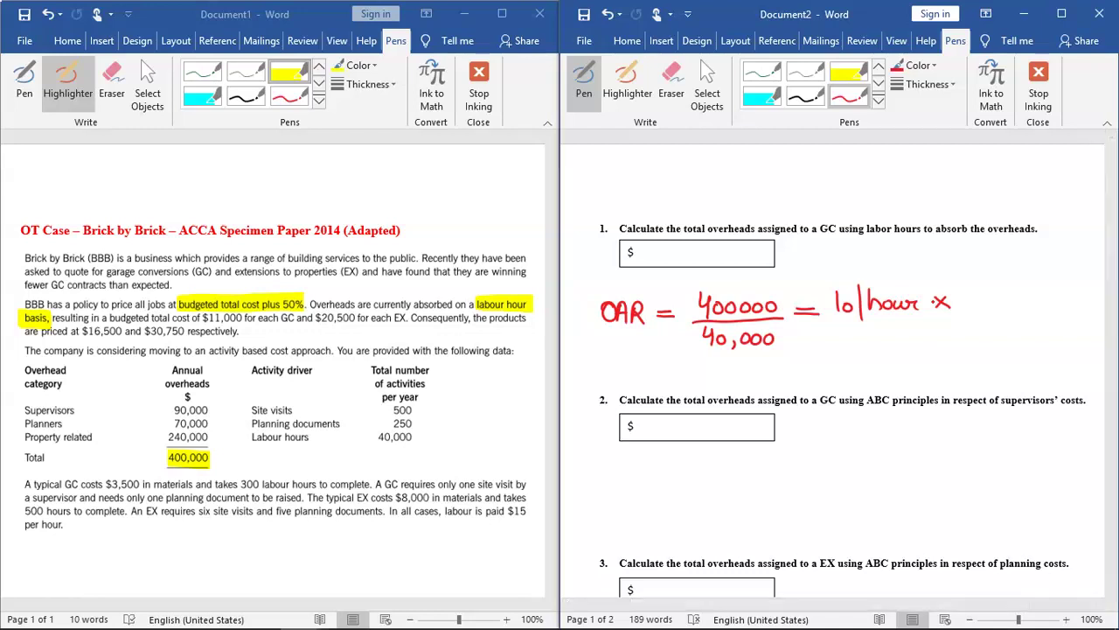
- Highlight 'GC' and 'takes 300 labour hours to complete' in yellow in the case study
click(295, 53)
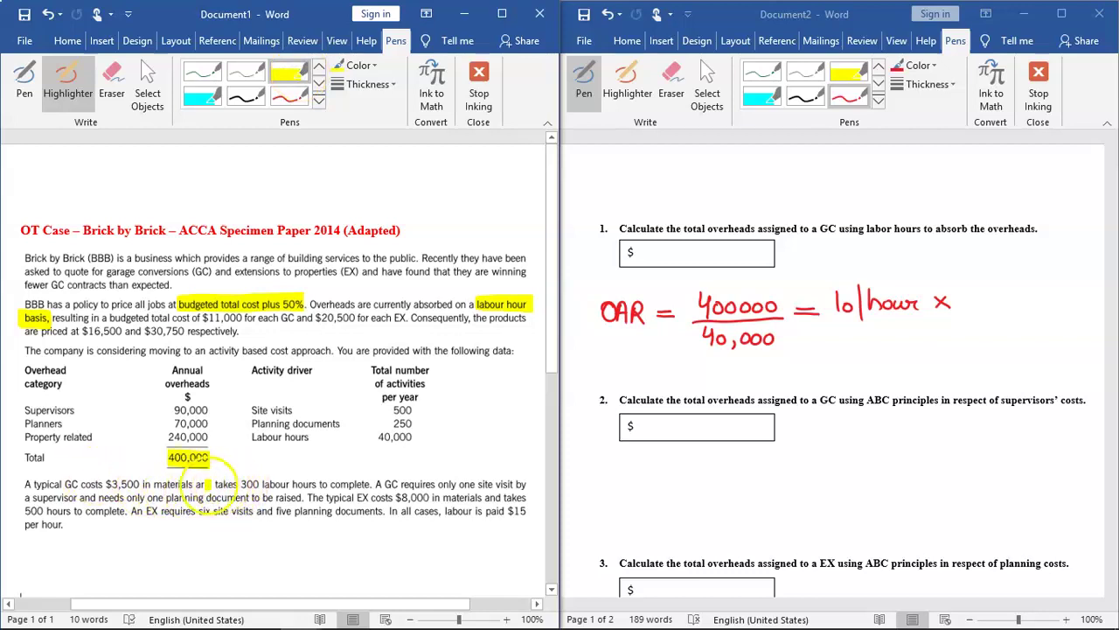
drag(61, 484, 84, 484)
drag(215, 484, 368, 484)
- Extend the red OAR working with '300 = 3000' after the multiplication sign
click(848, 93)
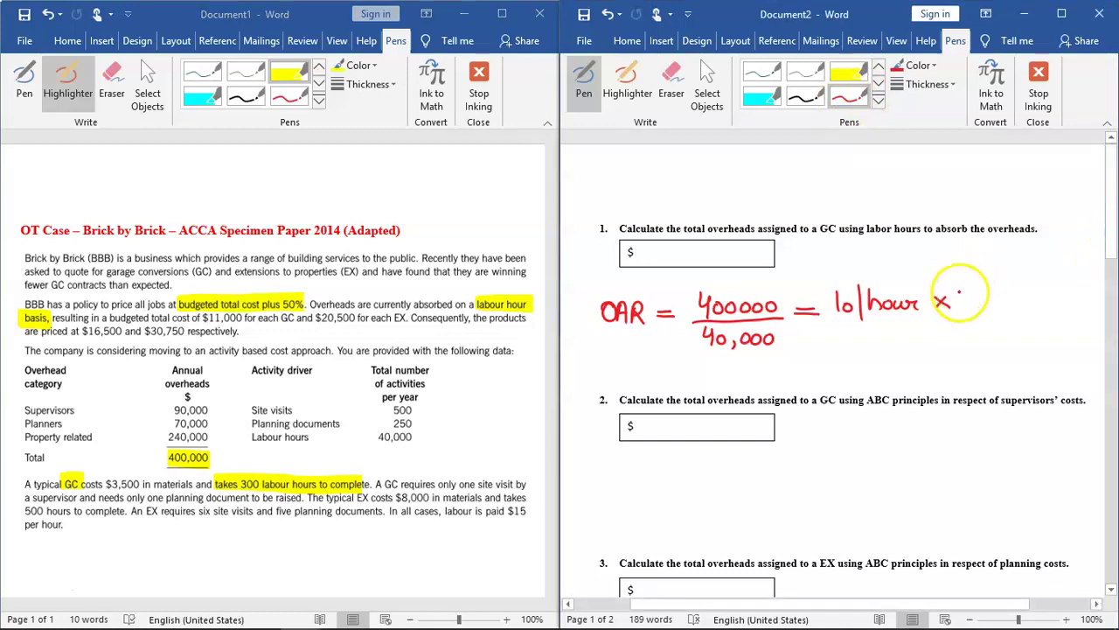
scroll(967, 295, down, 5)
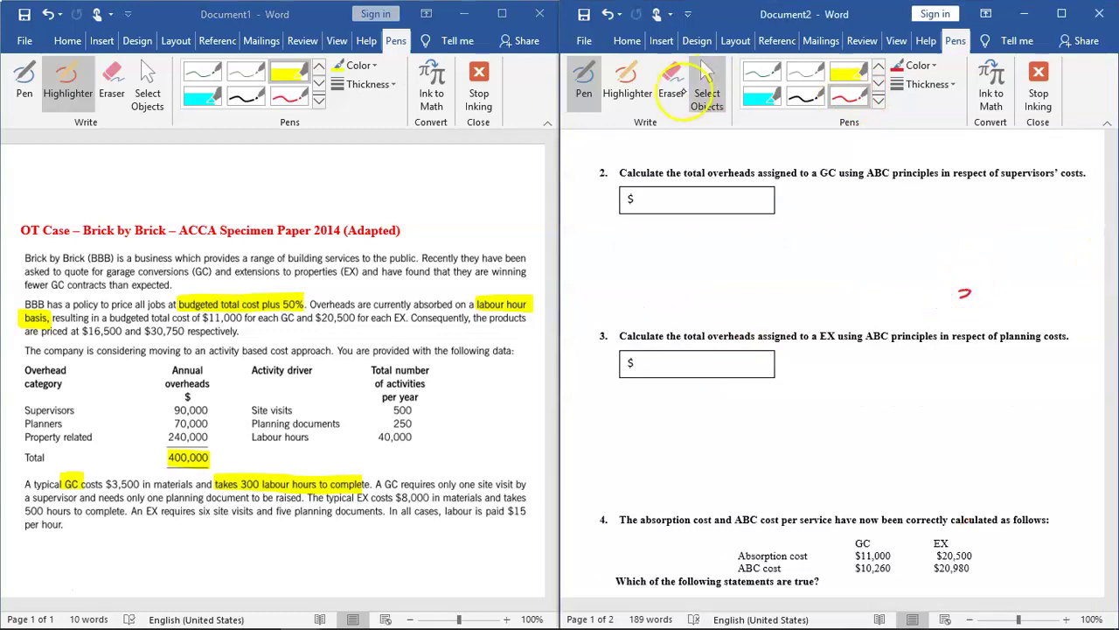
drag(1108, 263, 1097, 148)
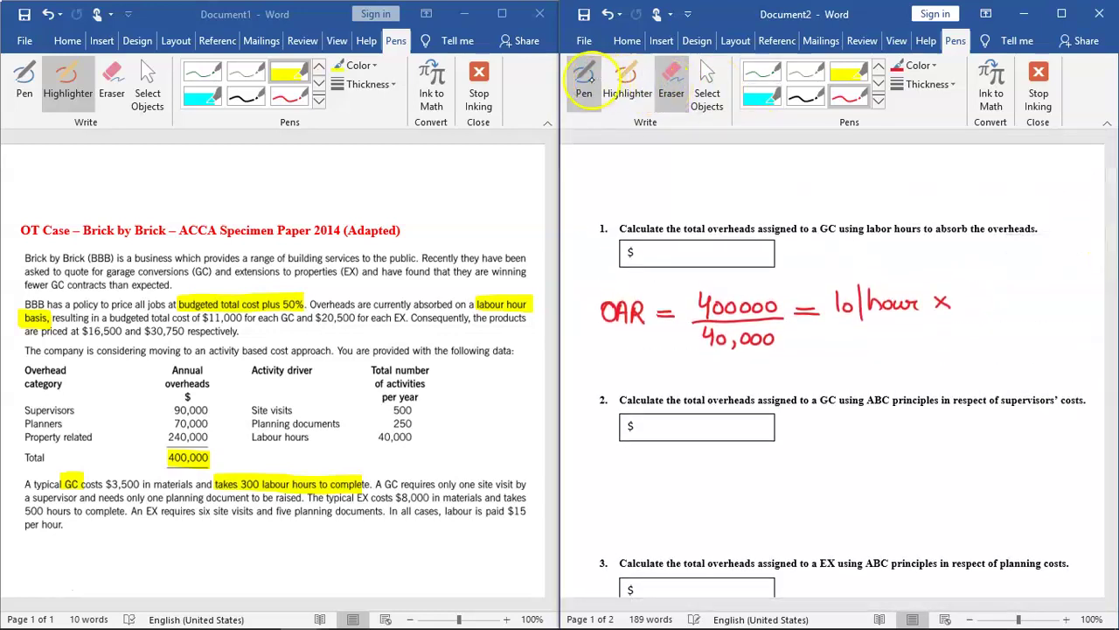
click(846, 96)
mouse_move(956, 294)
mouse_down()
mouse_move(969, 298)
mouse_move(962, 310)
mouse_move(976, 298)
mouse_move(1033, 298)
mouse_move(1025, 311)
mouse_move(1053, 300)
mouse_up()
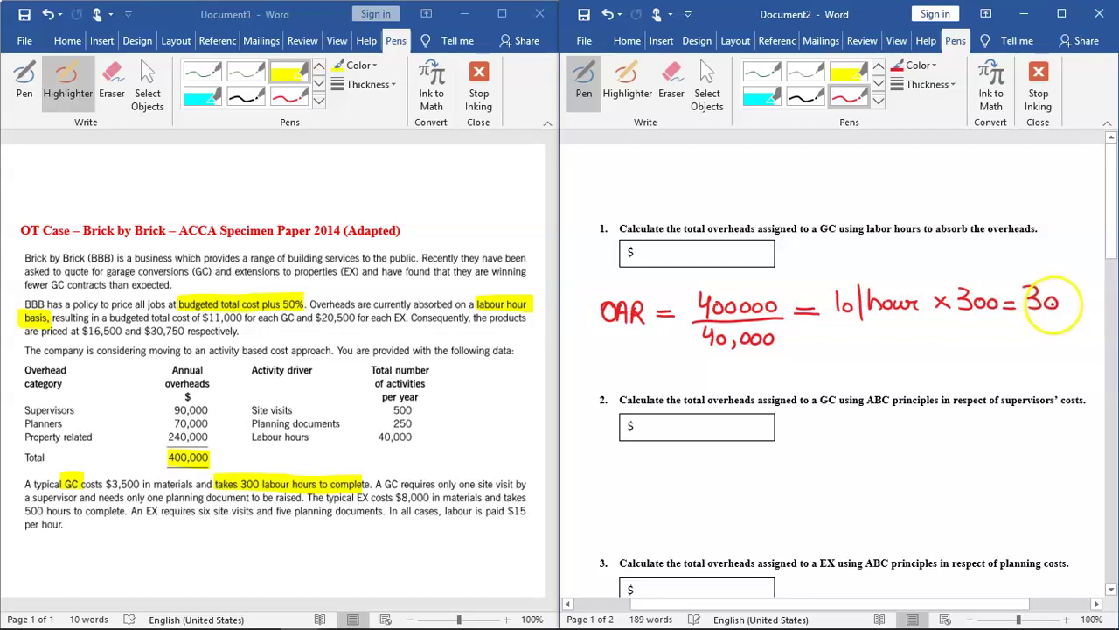
drag(1062, 295, 1067, 301)
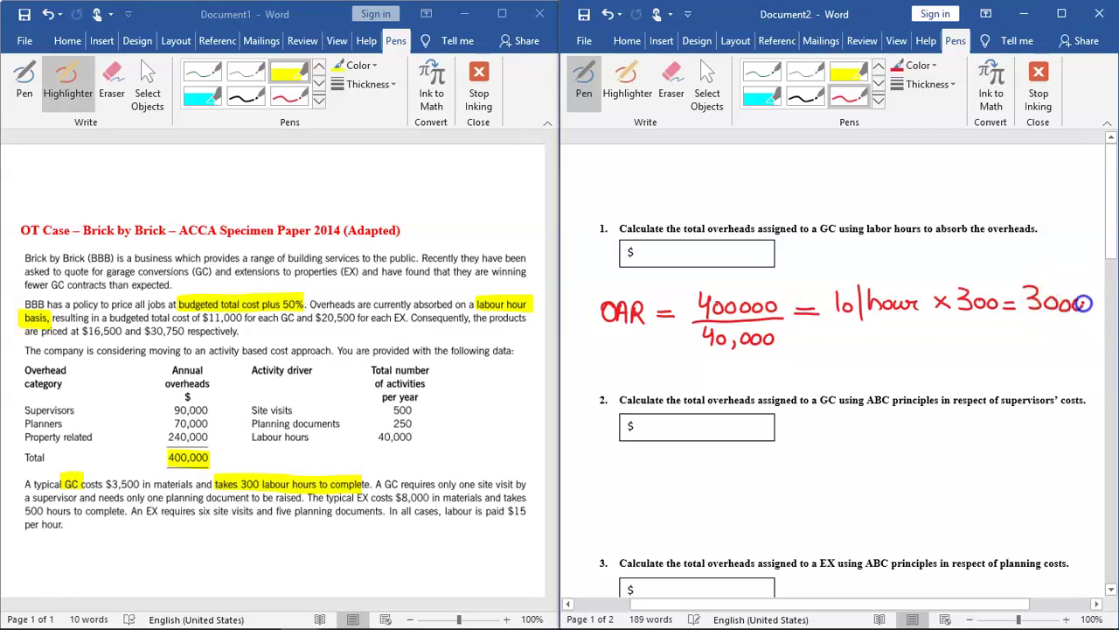
click(1110, 483)
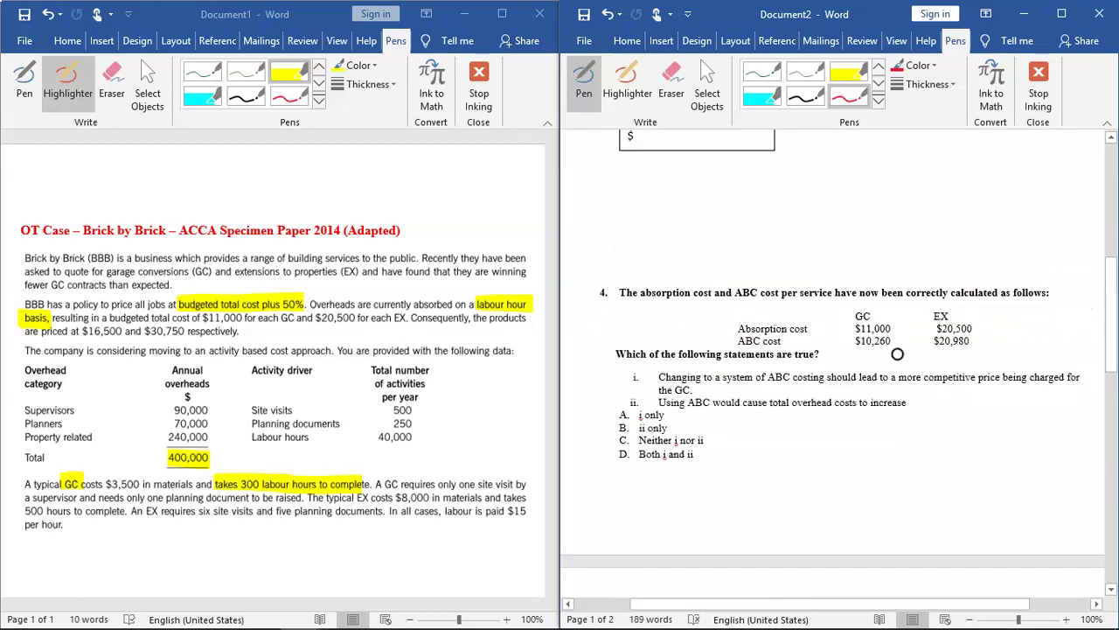
drag(1109, 294, 1112, 138)
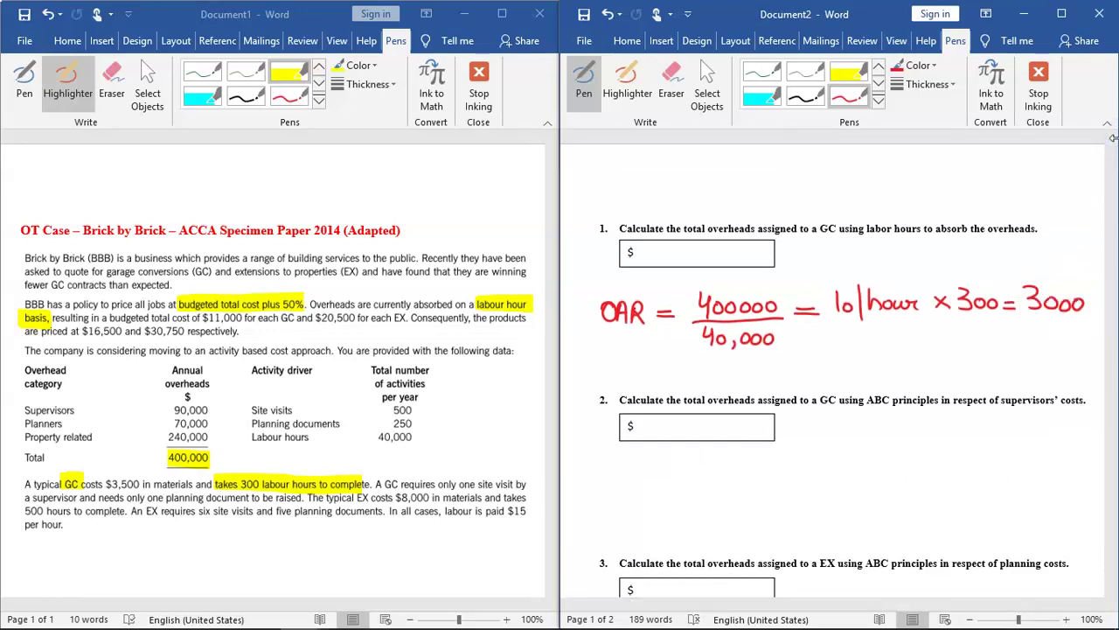
- Handwrite 3000 in red ink in question 1's $ answer box
click(847, 99)
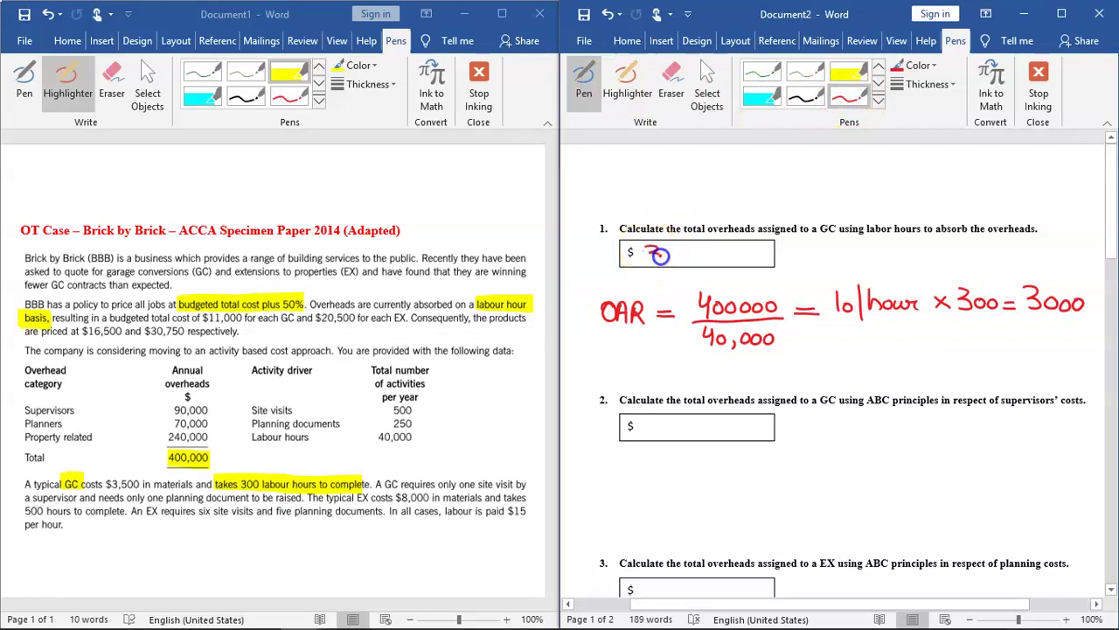
mouse_move(661, 256)
mouse_down()
mouse_move(649, 260)
mouse_move(698, 246)
mouse_up()
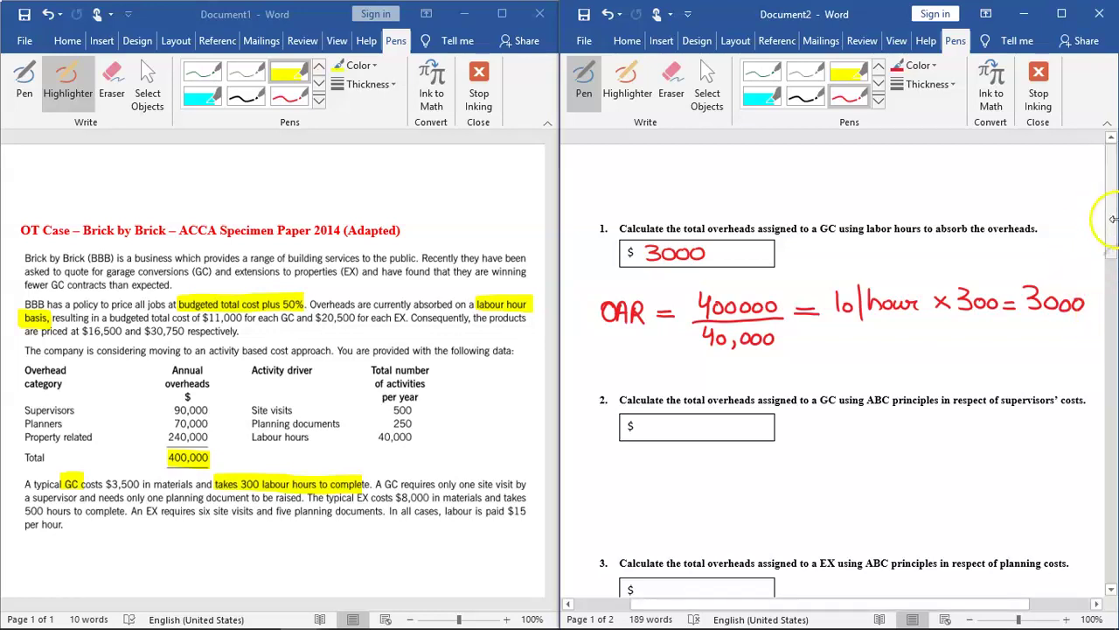
drag(1114, 252, 1108, 250)
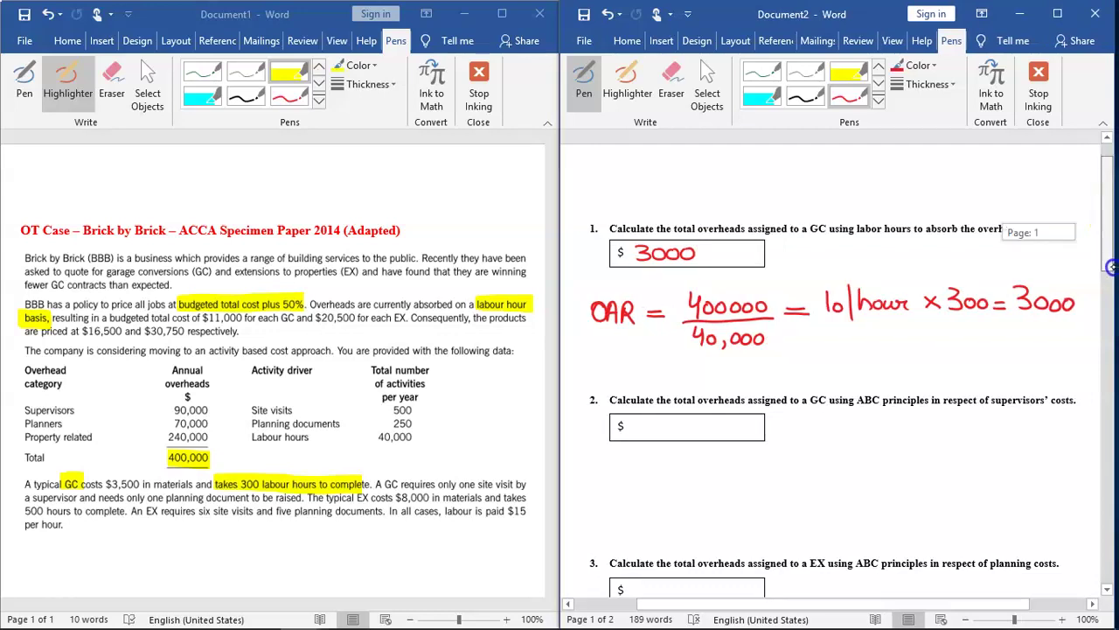
- Scroll to question 2 and highlight 'supervisors' costs' in yellow
scroll(1105, 280, down, 5)
mouse_move(873, 608)
mouse_down()
mouse_move(831, 610)
mouse_move(860, 607)
mouse_up()
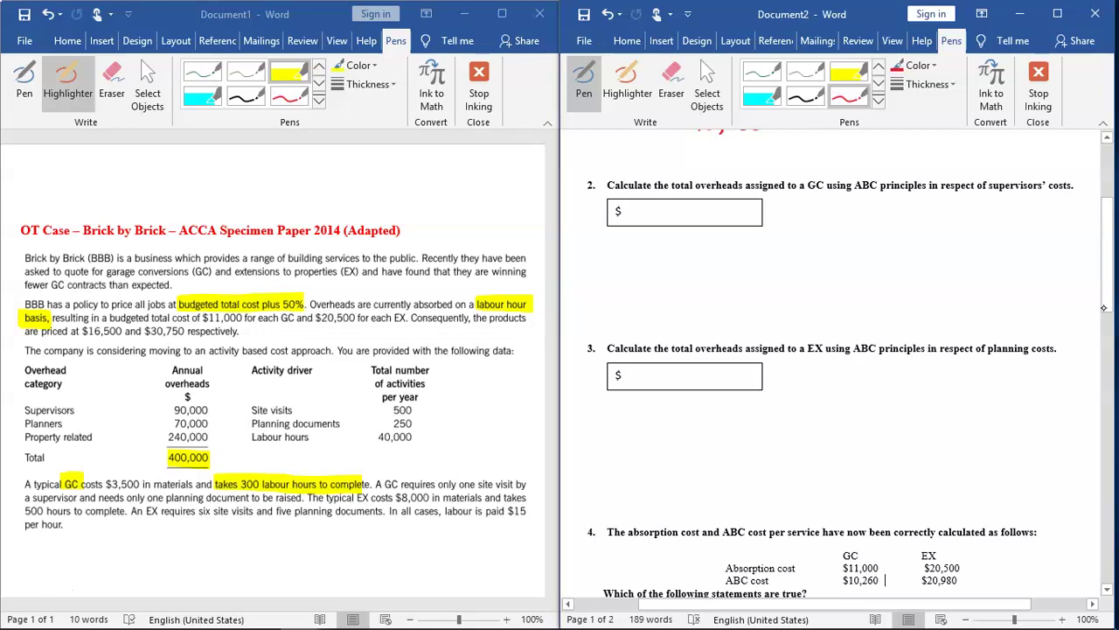
click(850, 71)
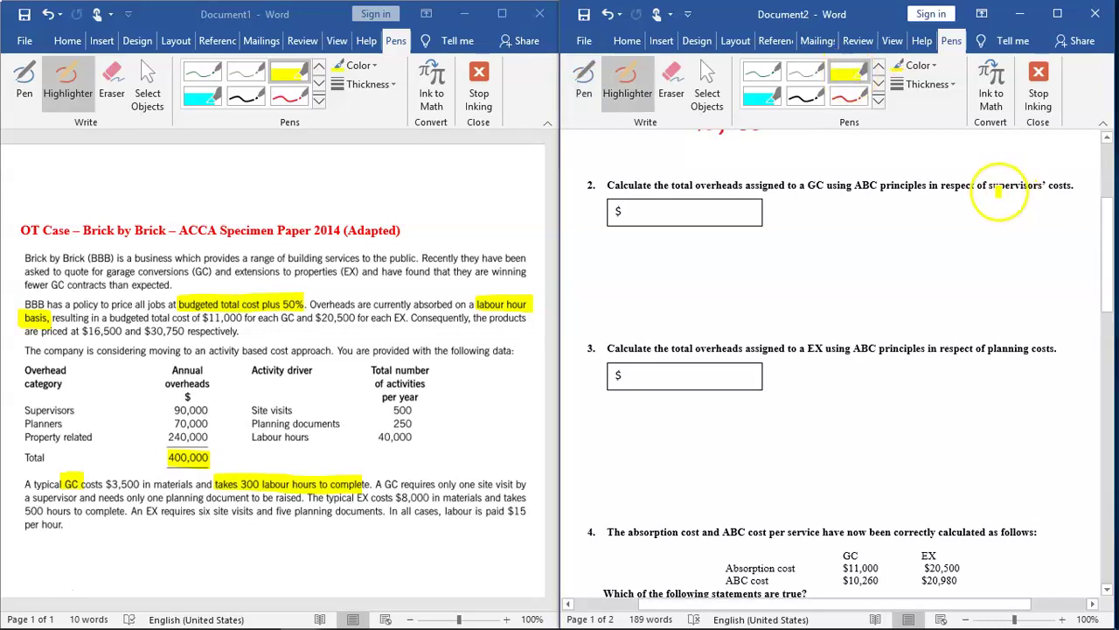
drag(1029, 186, 1071, 186)
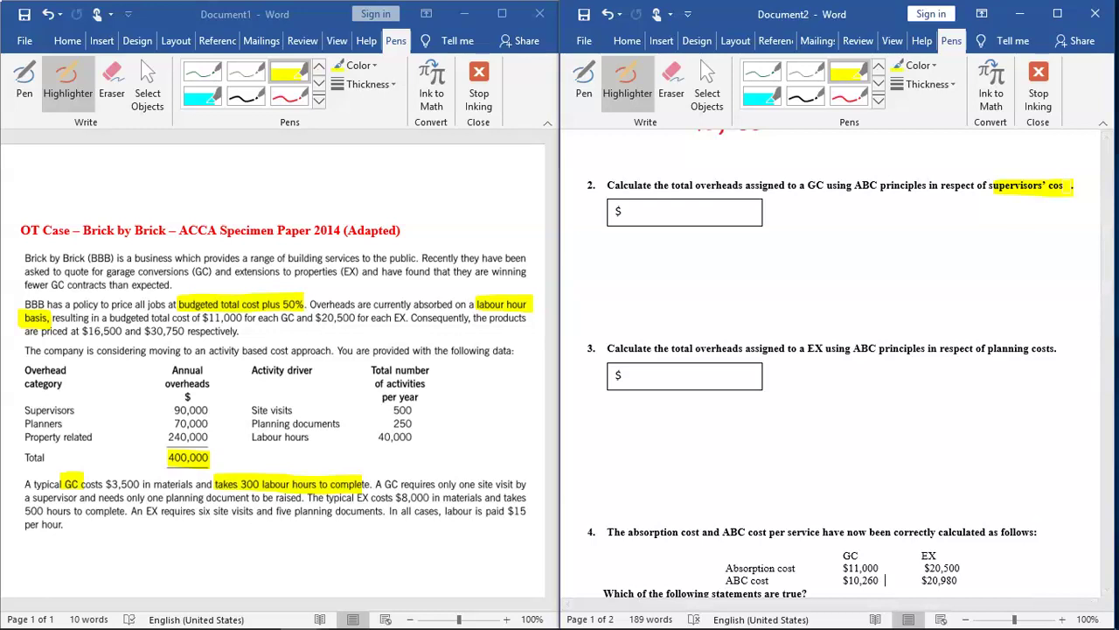
- Start the red working under question 2 with the heading 'OAR(supervisor cost) ='
click(850, 94)
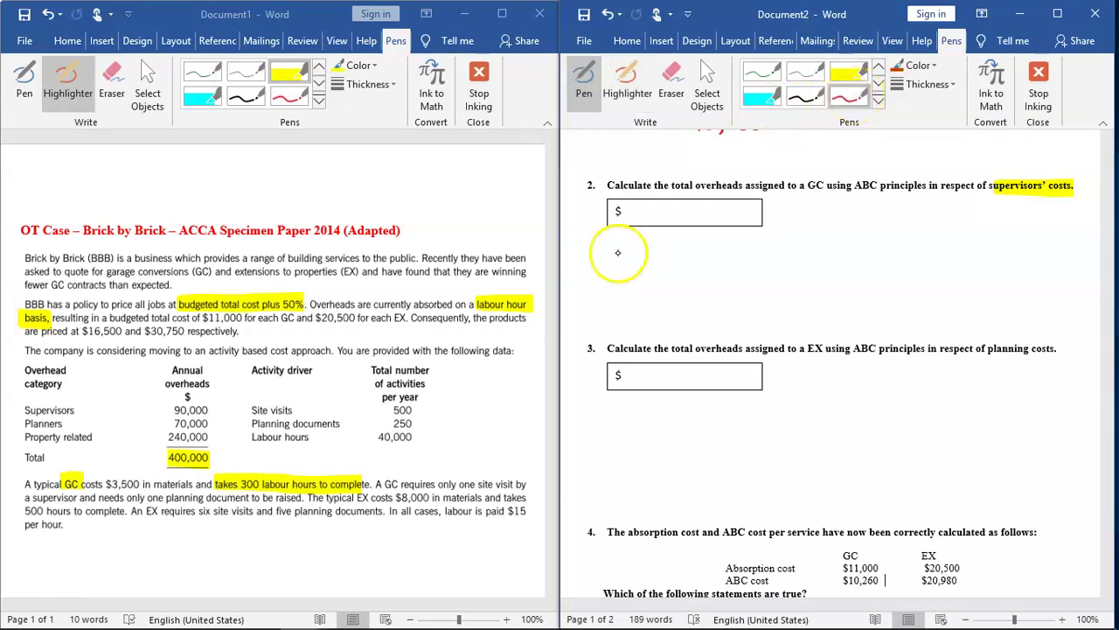
drag(602, 251, 657, 264)
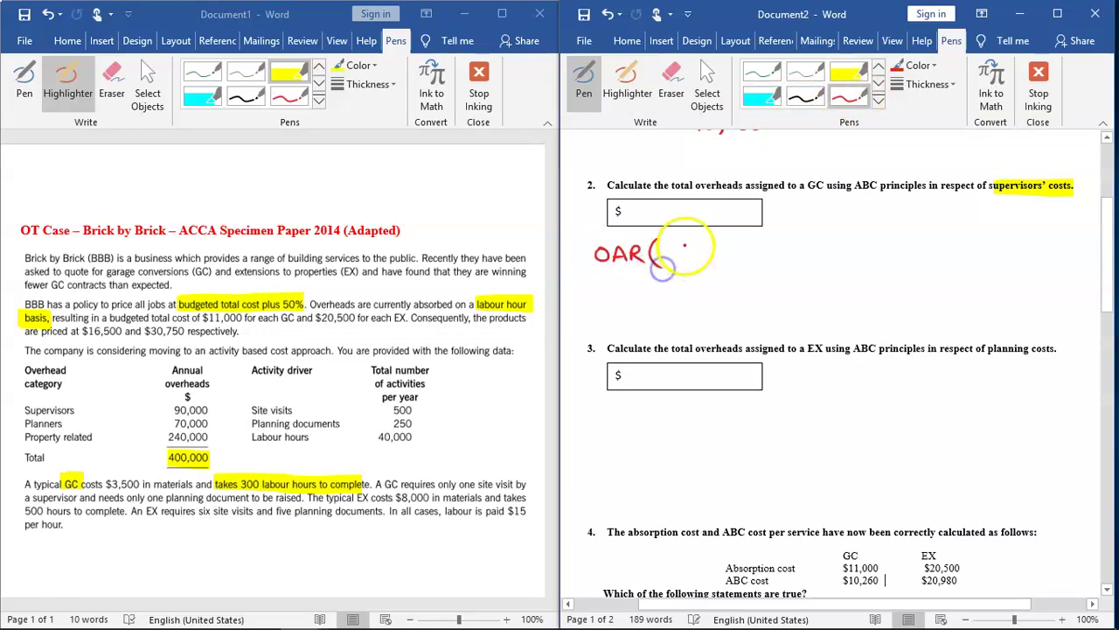
key(Escape)
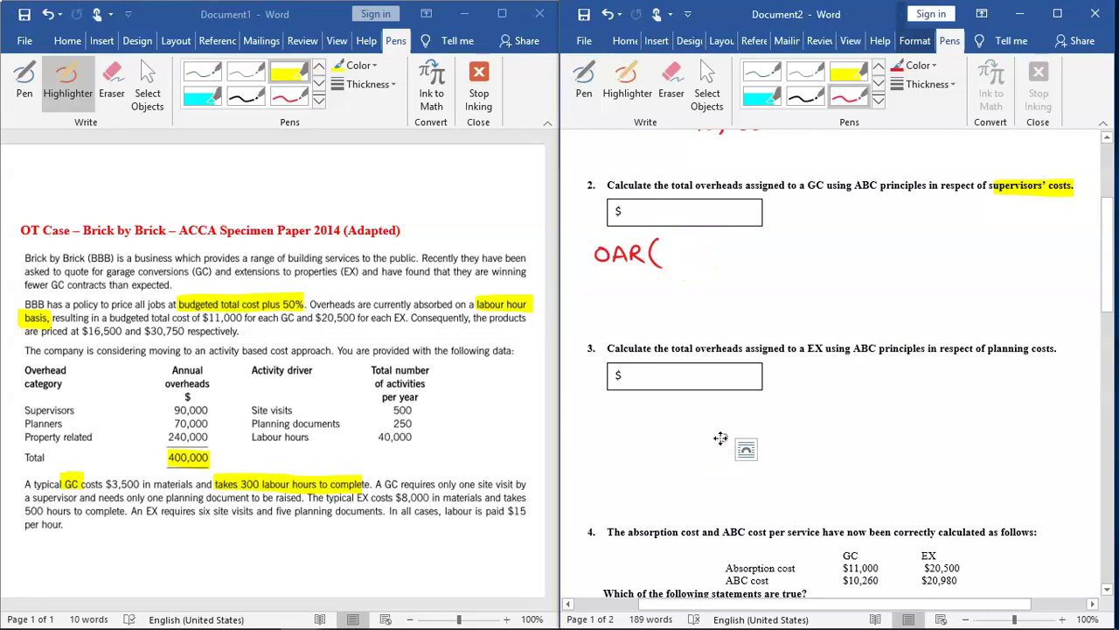
click(667, 248)
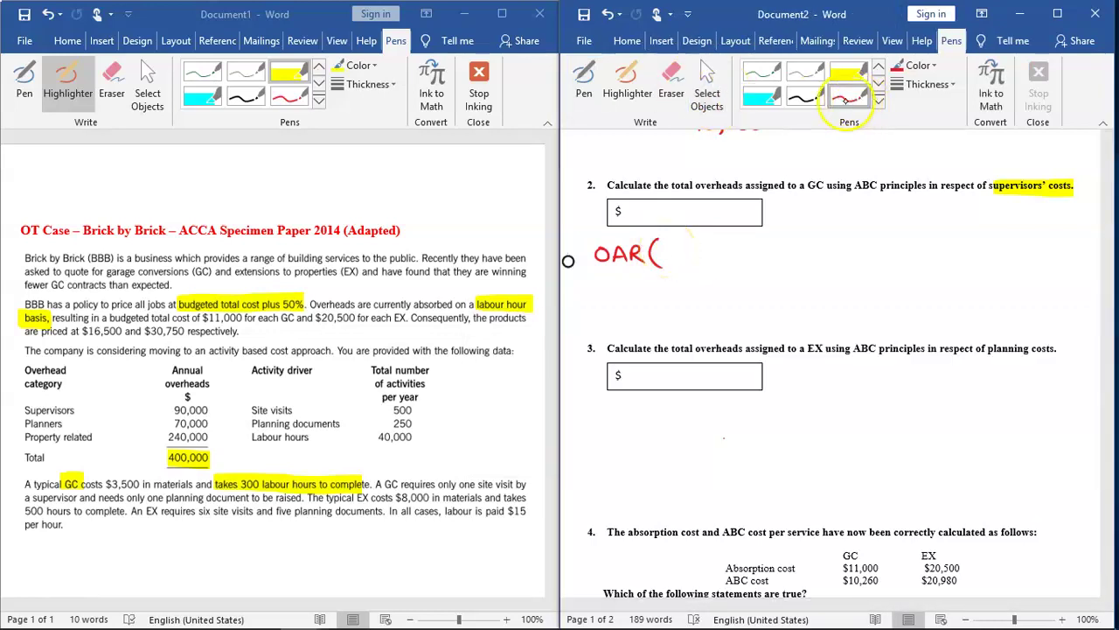
click(848, 94)
drag(660, 256, 944, 249)
key(Escape)
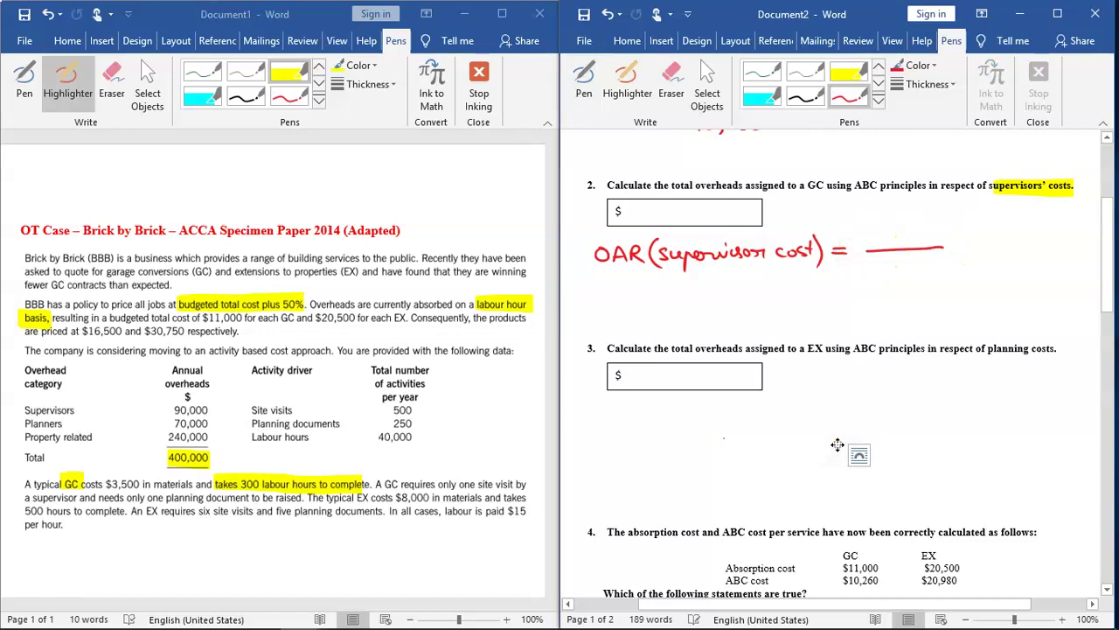
- Write 90,000/500 = 180/visit × 1 in red ink
click(848, 96)
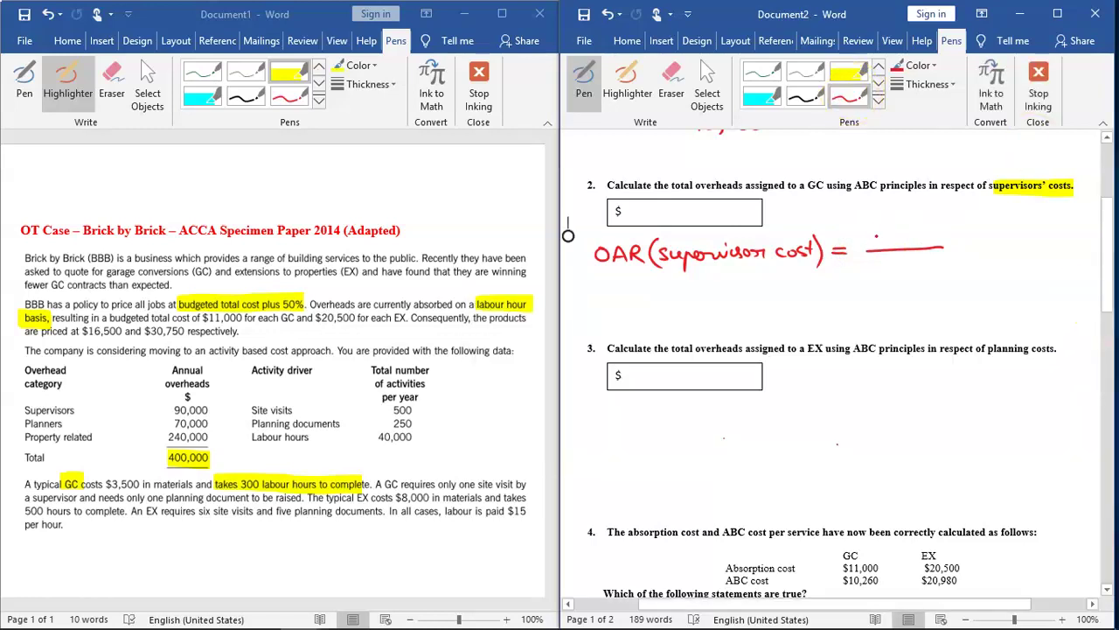
drag(869, 231, 925, 233)
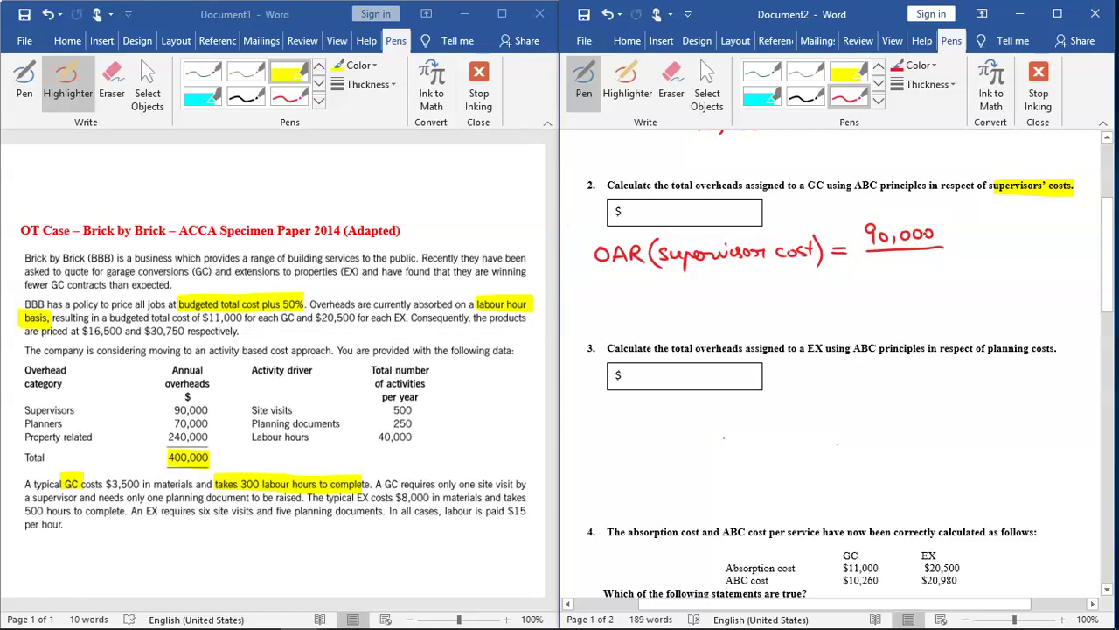
mouse_move(882, 254)
mouse_down()
mouse_move(906, 262)
mouse_move(968, 243)
mouse_up()
mouse_move(956, 250)
mouse_down()
mouse_move(989, 250)
mouse_move(1002, 231)
mouse_move(1014, 232)
mouse_move(1015, 262)
mouse_move(1037, 235)
mouse_move(1040, 250)
mouse_up()
mouse_move(1051, 236)
mouse_down()
mouse_move(1046, 250)
mouse_move(1063, 239)
mouse_up()
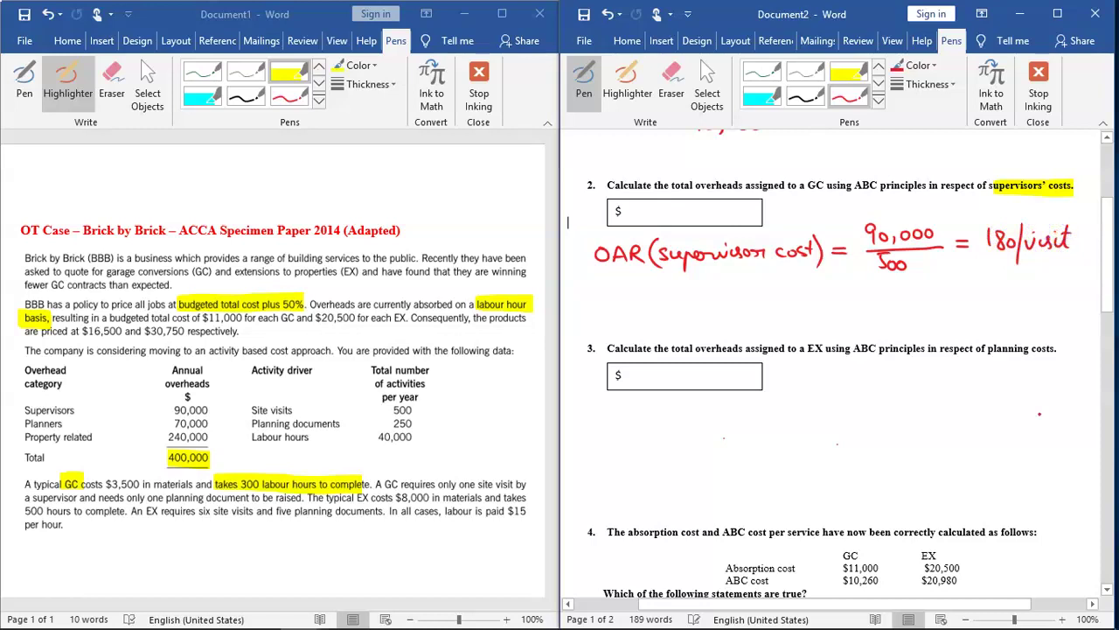
key(Escape)
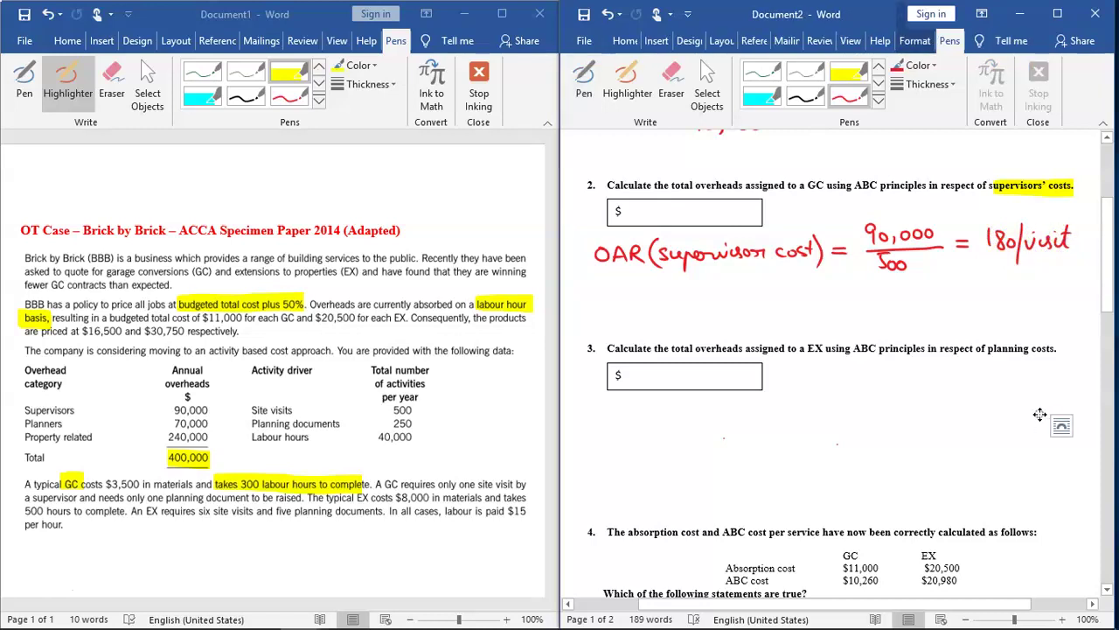
click(848, 94)
drag(973, 275, 985, 284)
mouse_move(985, 275)
mouse_down()
mouse_move(973, 284)
mouse_move(1039, 296)
mouse_move(981, 320)
mouse_move(1012, 310)
mouse_move(1026, 331)
mouse_up()
- Write the result 180, put 180 in question 2's box, and highlight 'A GC requires only one site'
click(1017, 322)
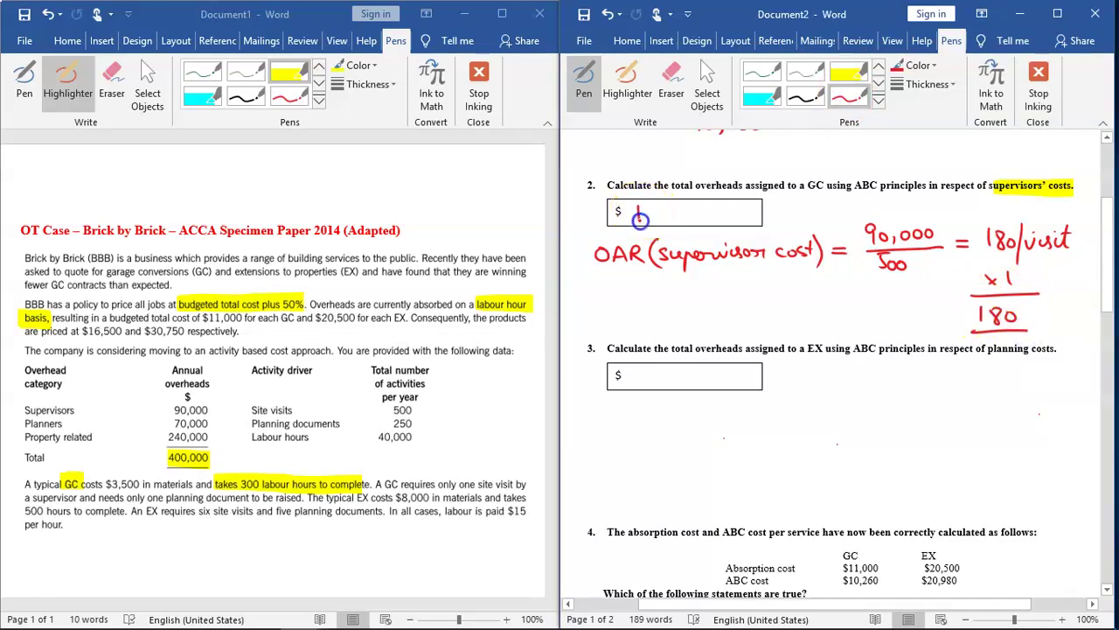
drag(641, 205, 640, 224)
drag(654, 205, 653, 220)
drag(669, 210, 668, 214)
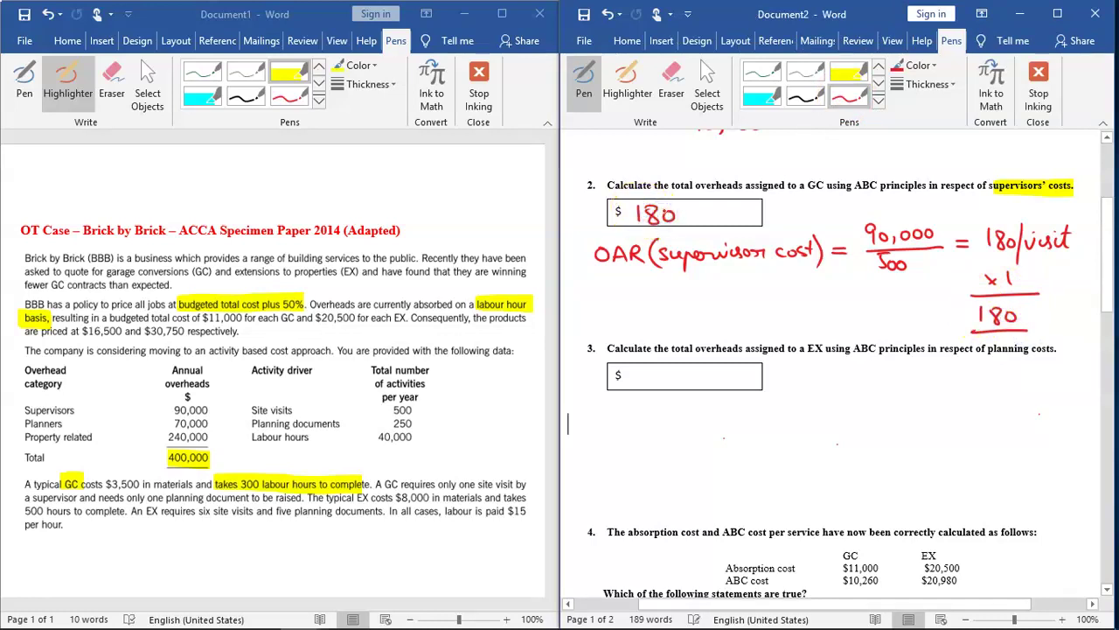
click(162, 500)
drag(377, 483, 496, 484)
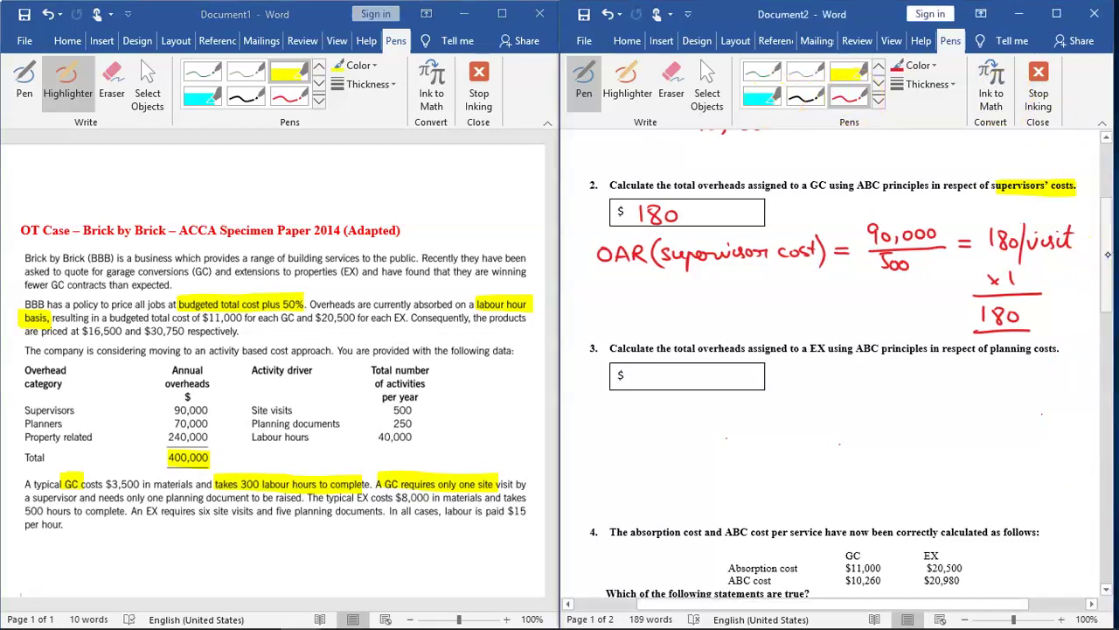
- Highlight 'planning costs' and 'ABC principles' in question 3 in yellow
drag(1109, 255, 1109, 293)
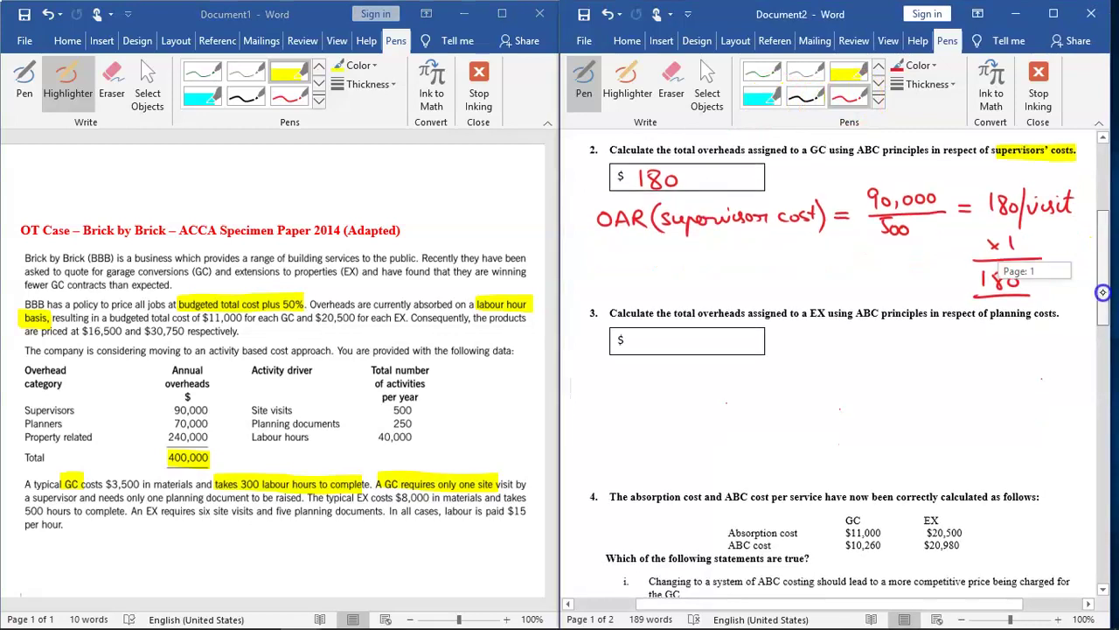
drag(1102, 292, 1103, 313)
click(848, 72)
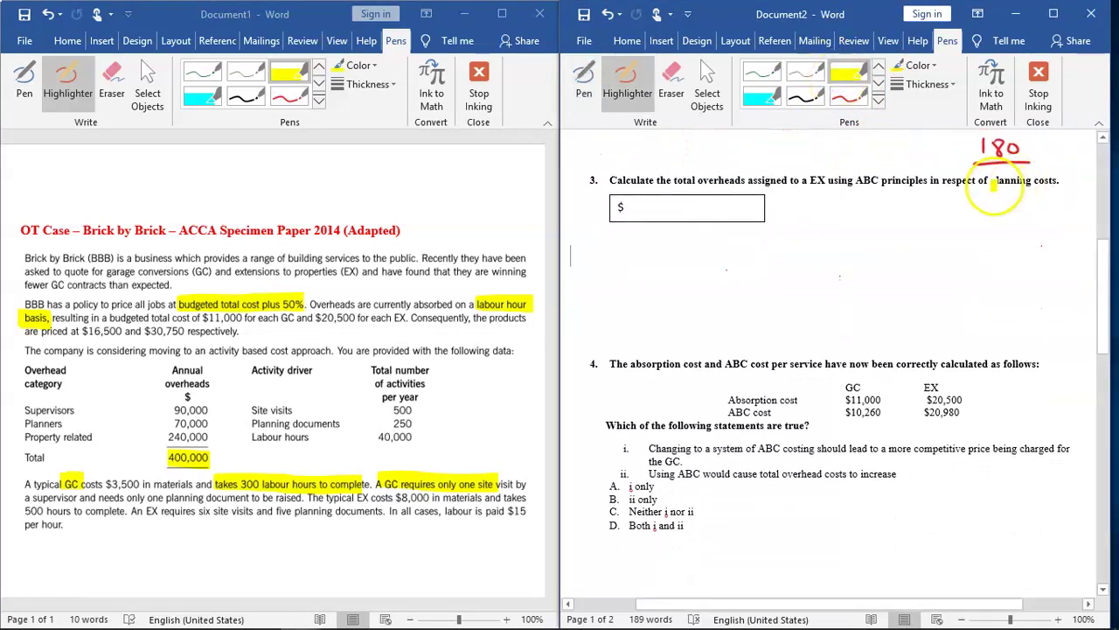
drag(993, 184, 1058, 184)
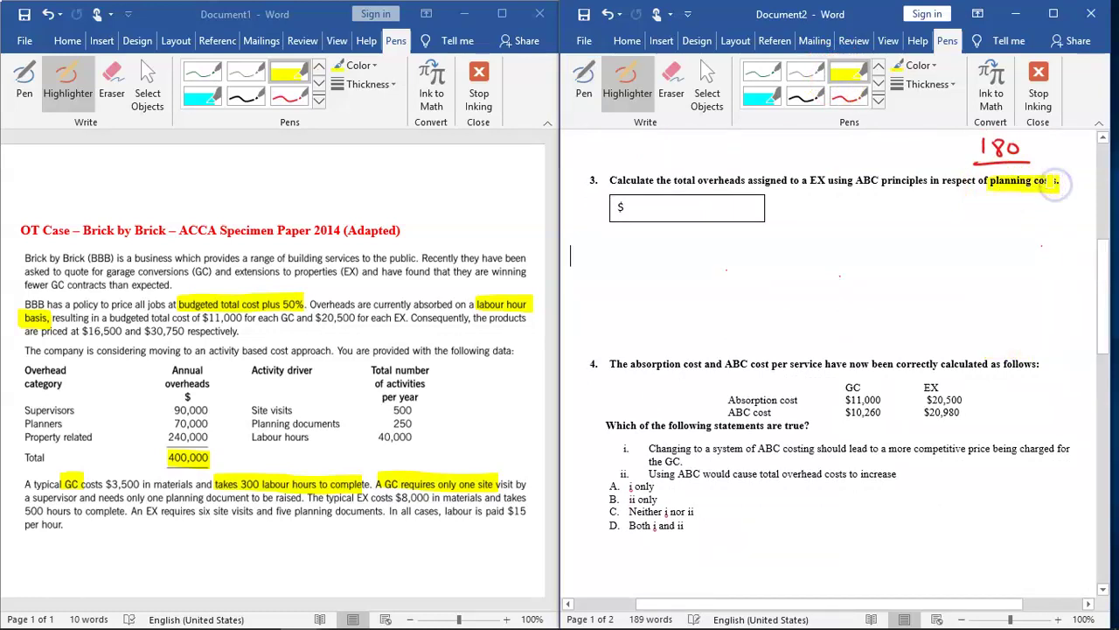
drag(855, 182, 927, 181)
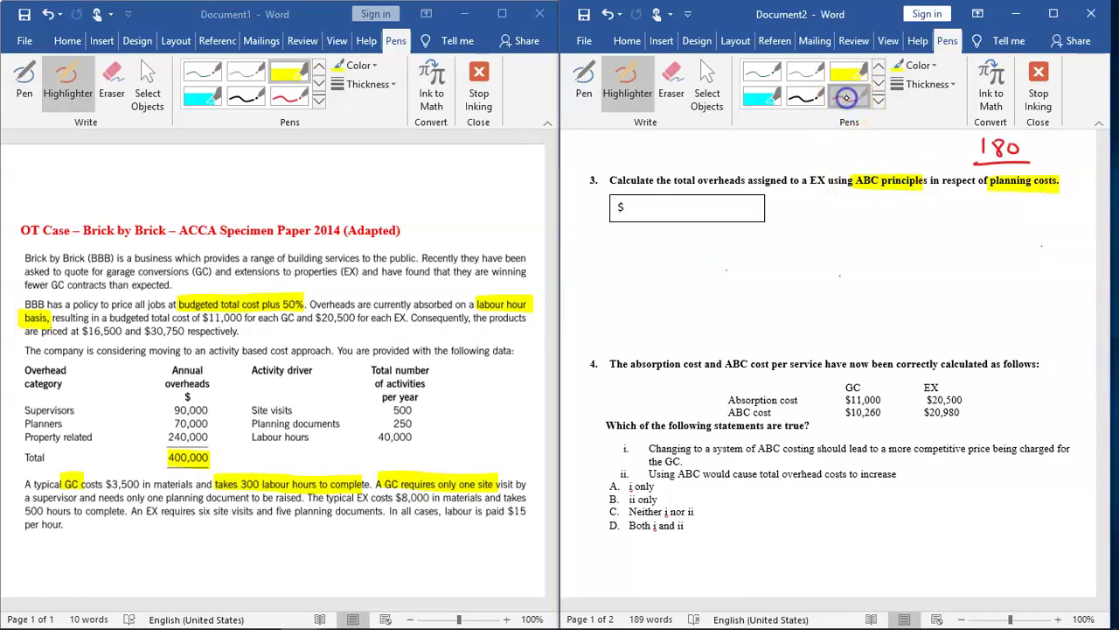
- Write the red working OAR(planning cost) = 70,000/250 = 280 × 5 = 1400
click(846, 97)
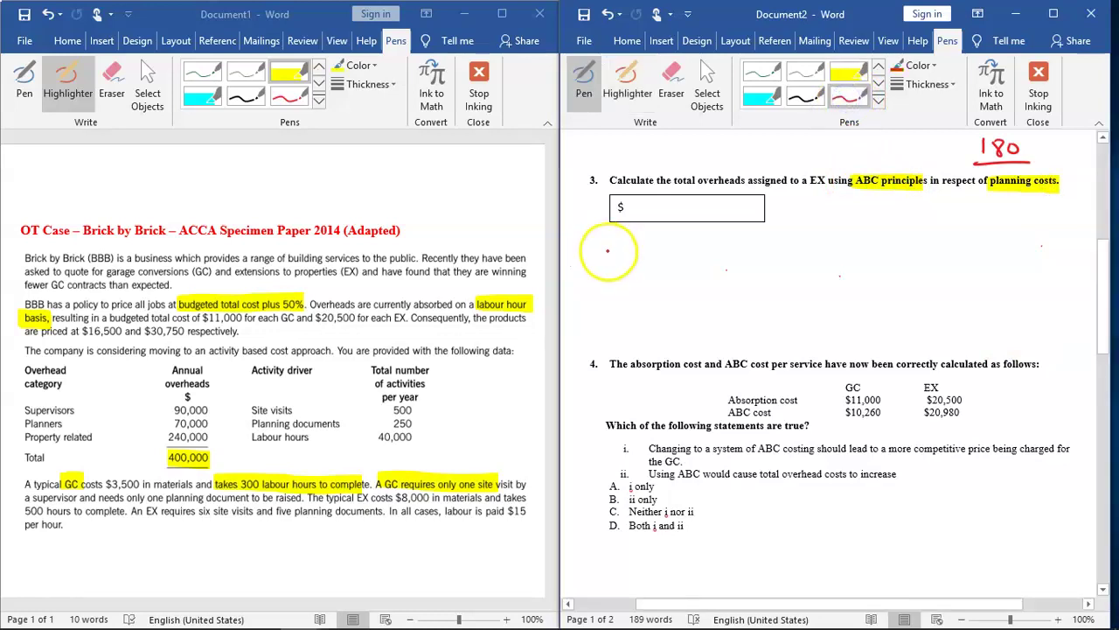
mouse_move(608, 249)
mouse_down()
mouse_move(622, 260)
mouse_move(637, 252)
mouse_move(640, 264)
mouse_move(654, 238)
mouse_move(665, 262)
mouse_move(734, 255)
mouse_move(730, 275)
mouse_move(781, 248)
mouse_move(803, 261)
mouse_move(922, 249)
mouse_up()
mouse_move(840, 225)
mouse_down()
mouse_move(849, 243)
mouse_move(904, 232)
mouse_up()
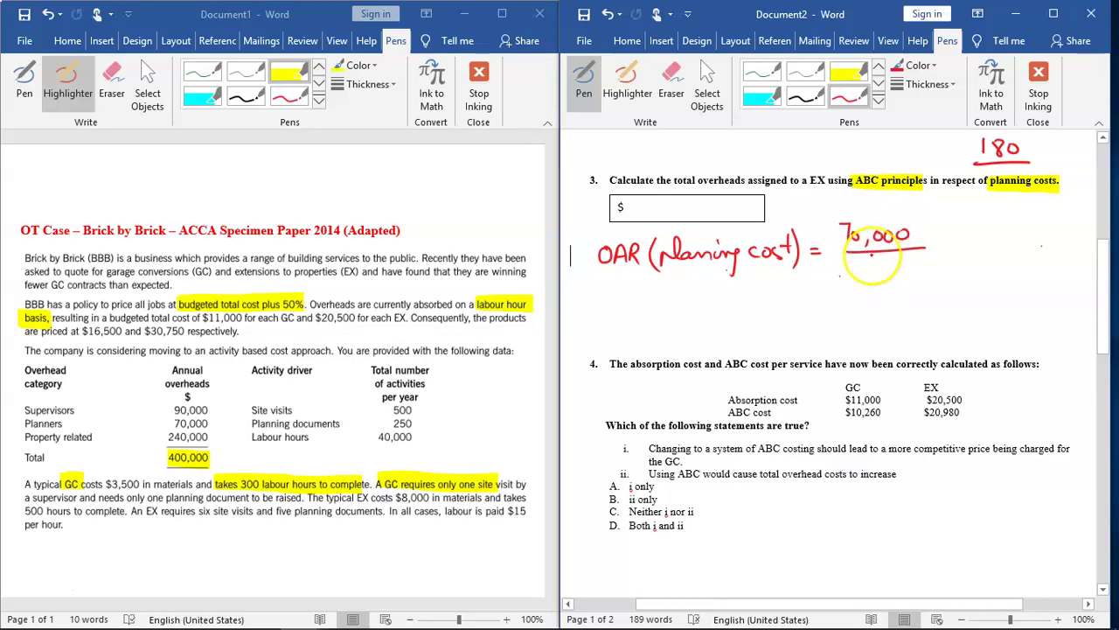
mouse_move(855, 265)
mouse_down()
mouse_move(867, 278)
mouse_move(952, 244)
mouse_move(983, 249)
mouse_move(985, 232)
mouse_move(1006, 263)
mouse_move(1025, 245)
mouse_move(1081, 243)
mouse_move(1088, 259)
mouse_up()
mouse_move(1014, 250)
mouse_down()
mouse_move(1024, 264)
mouse_move(1094, 252)
mouse_up()
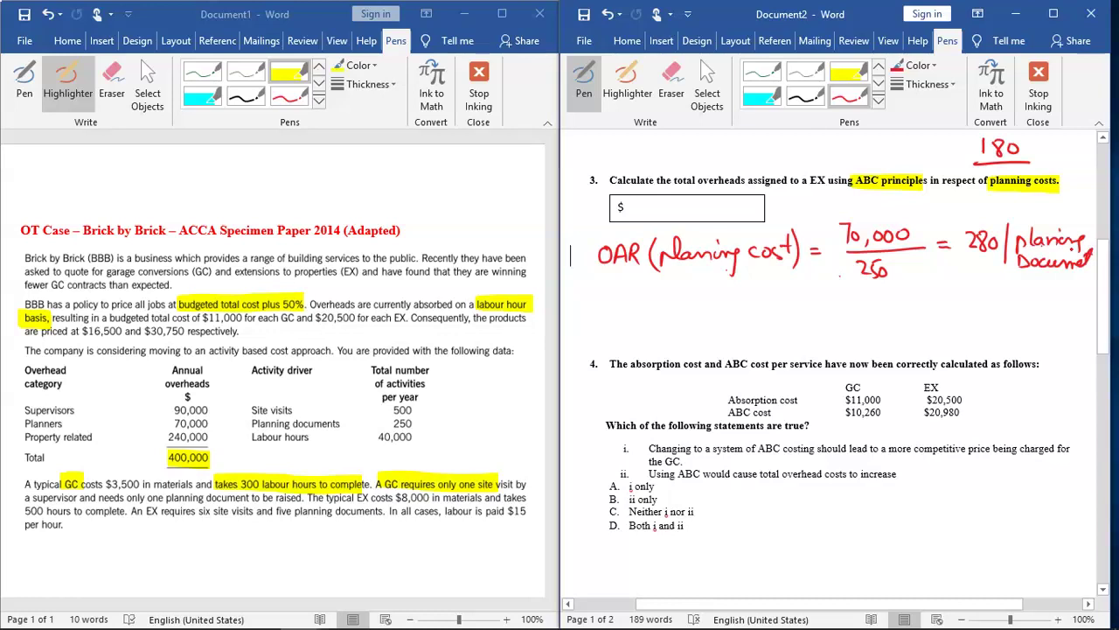
mouse_move(955, 289)
mouse_down()
mouse_move(965, 300)
mouse_move(955, 300)
mouse_up()
mouse_move(987, 283)
mouse_down()
mouse_move(975, 283)
mouse_move(974, 302)
mouse_move(1016, 309)
mouse_up()
drag(938, 337, 1005, 338)
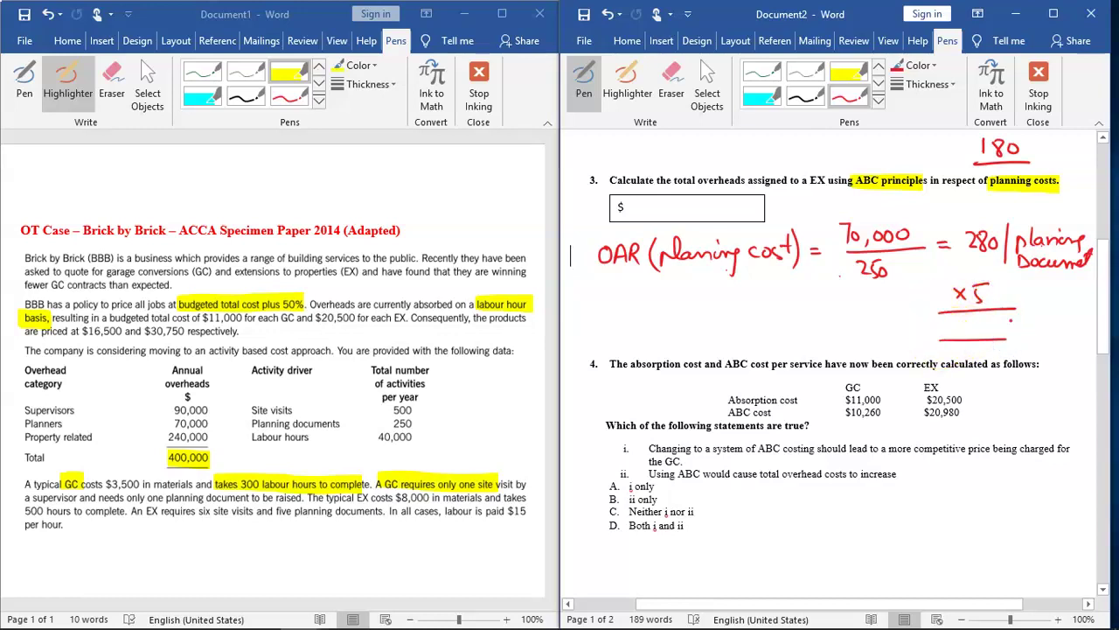
mouse_move(952, 319)
mouse_down()
mouse_move(961, 341)
mouse_move(970, 321)
mouse_move(985, 320)
mouse_up()
- Write 1400 in question 3's box and highlight 'An EX requires' and 'five planning documents'
drag(645, 202, 646, 218)
mouse_move(658, 202)
mouse_down()
mouse_move(663, 220)
mouse_move(685, 206)
mouse_up()
click(288, 70)
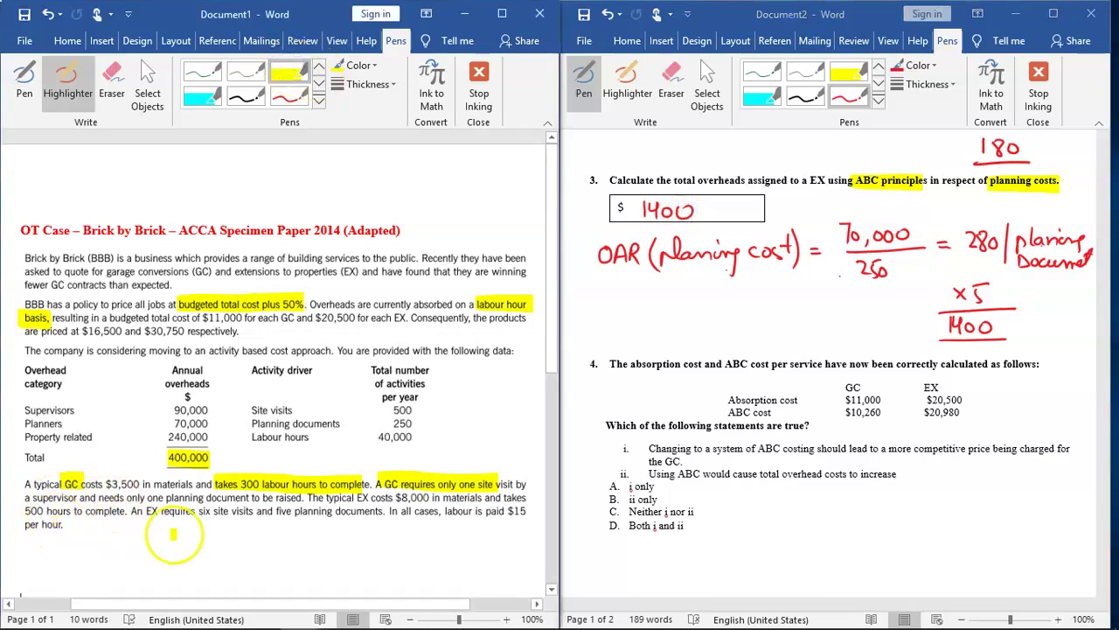
drag(133, 511, 187, 511)
drag(276, 510, 376, 511)
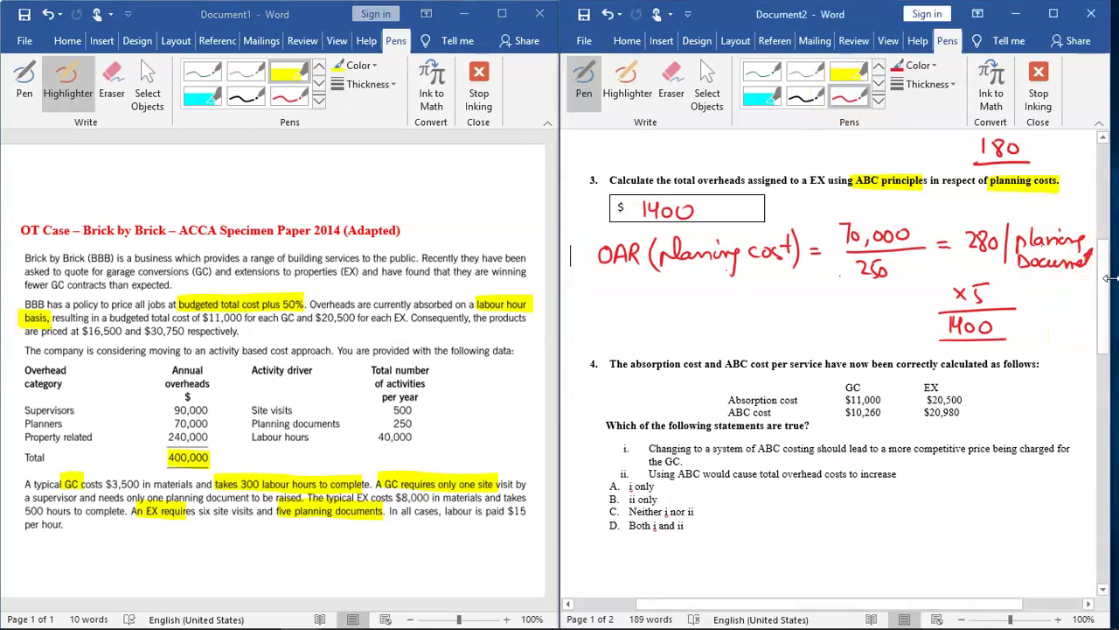
drag(1112, 295, 1096, 311)
- Reposition the question document window on the right half, scroll to question 4, and select the yellow highlighter
click(1047, 13)
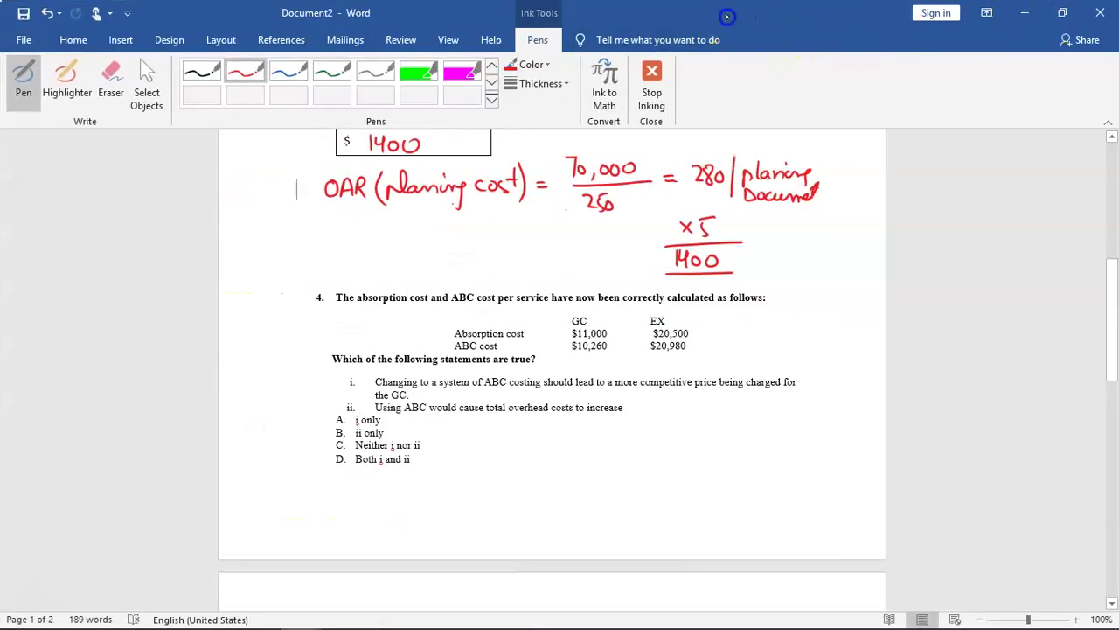
drag(962, 17, 1096, 66)
drag(905, 66, 1118, 80)
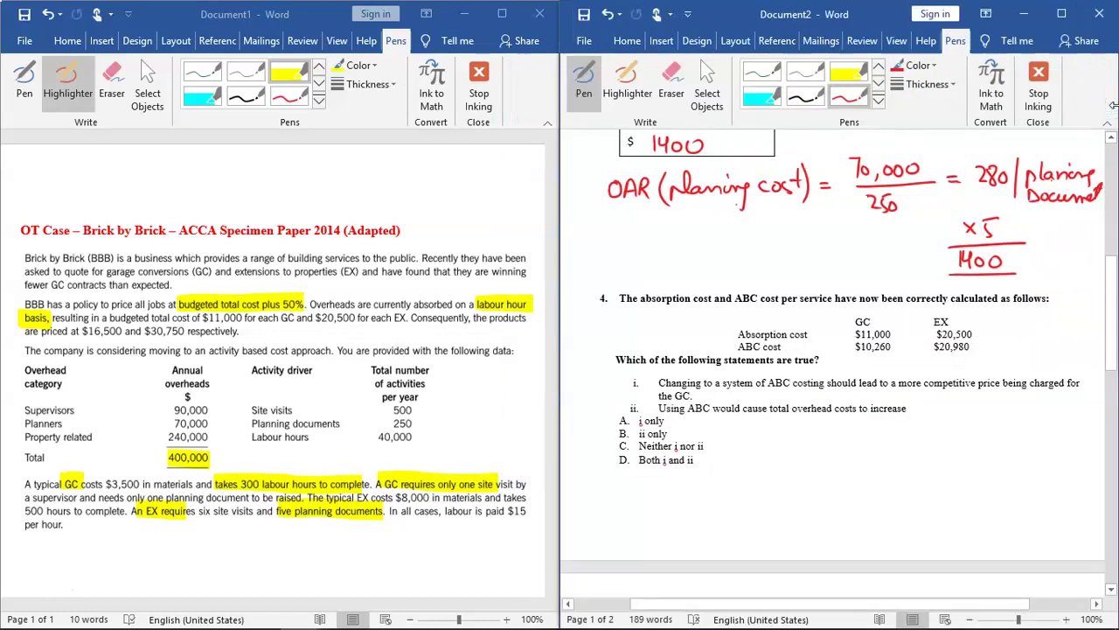
drag(1105, 336, 1102, 347)
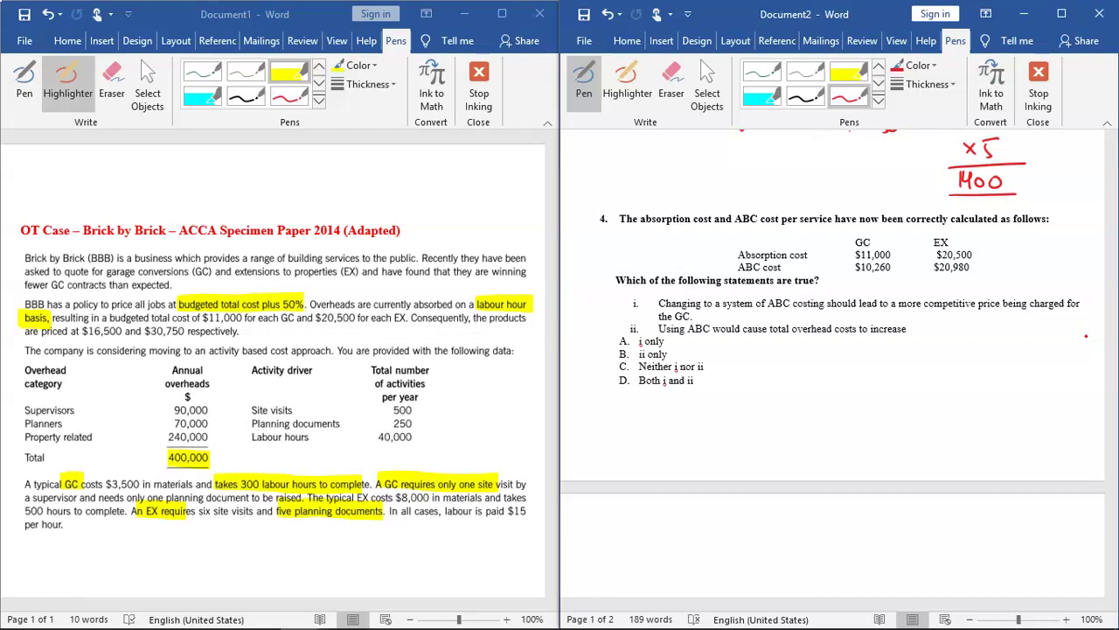
click(849, 72)
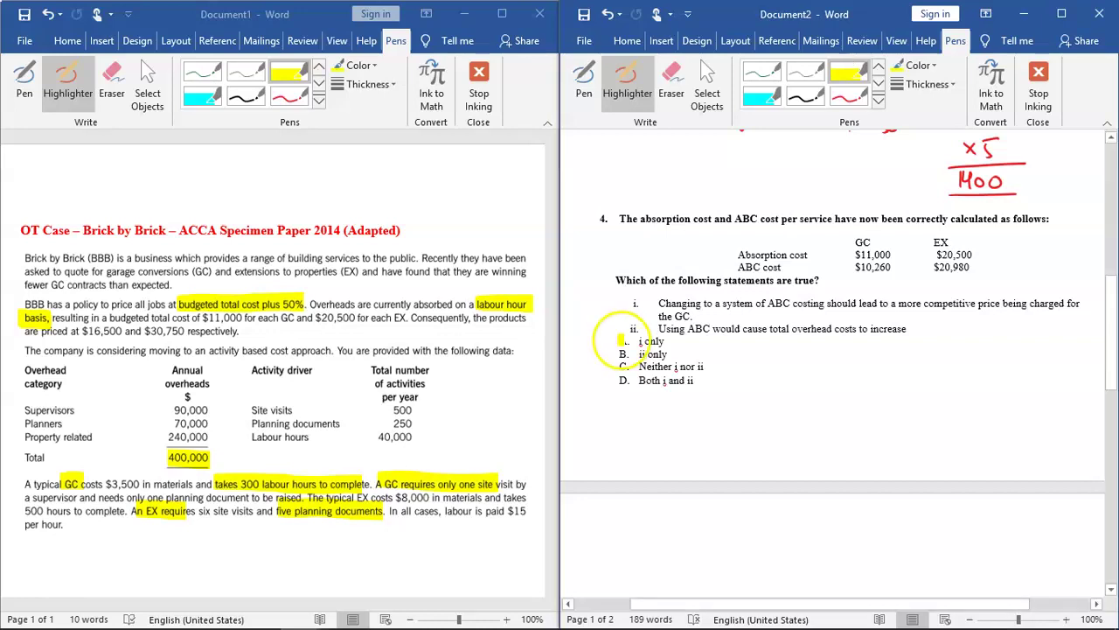
- Highlight 'A. i only' for question 4 and 'D. ABC improves pricing decision' for question 5 in yellow
drag(615, 341, 677, 342)
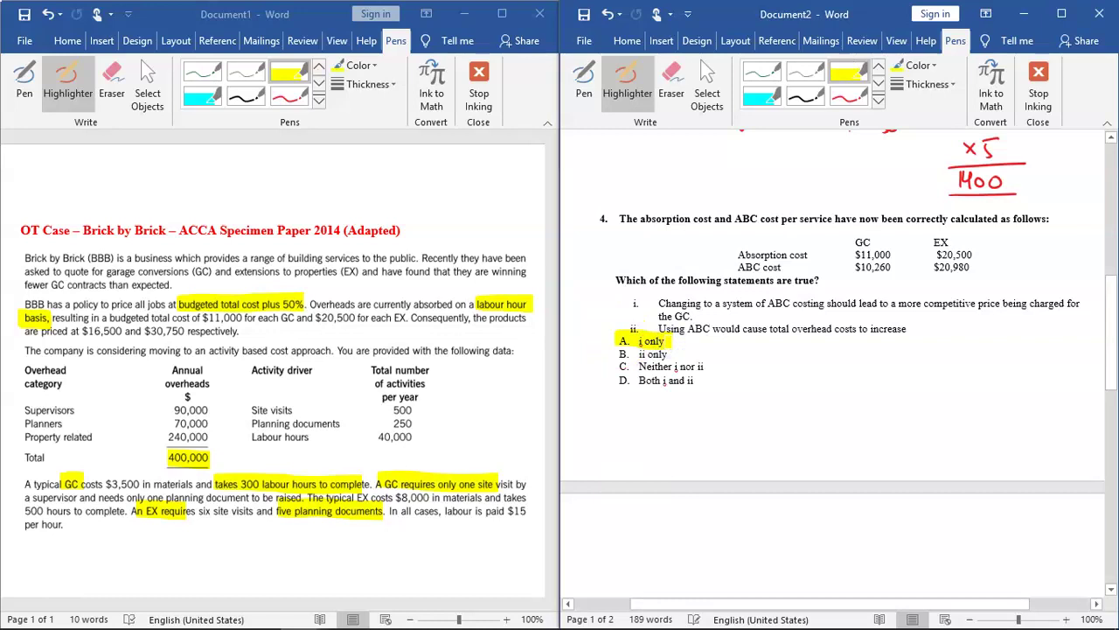
click(1114, 320)
drag(1114, 320, 1111, 411)
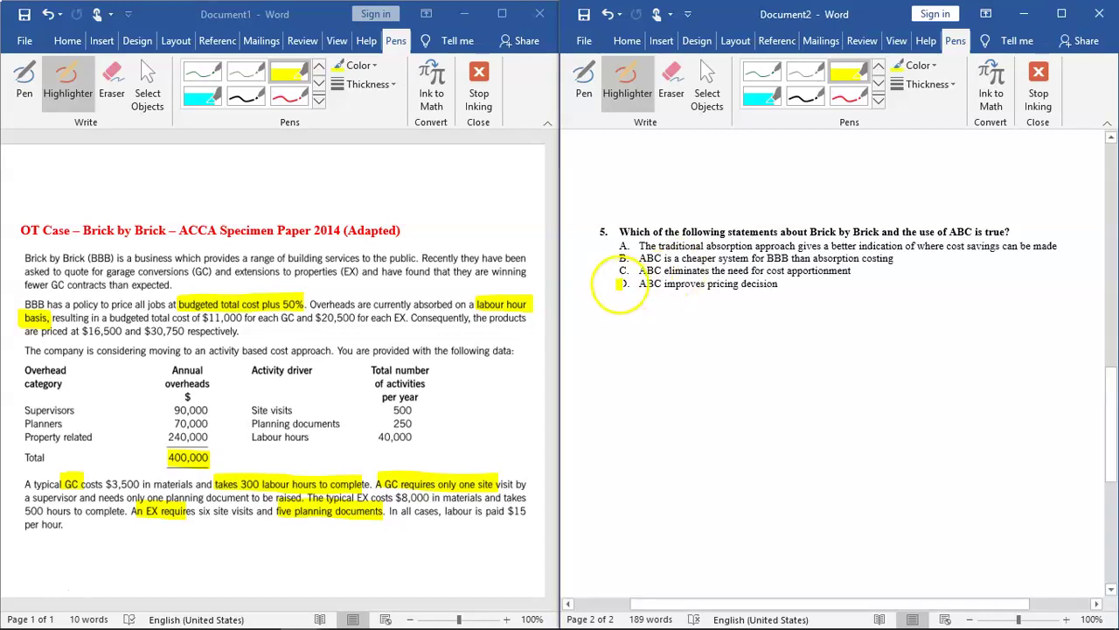
drag(621, 283, 779, 282)
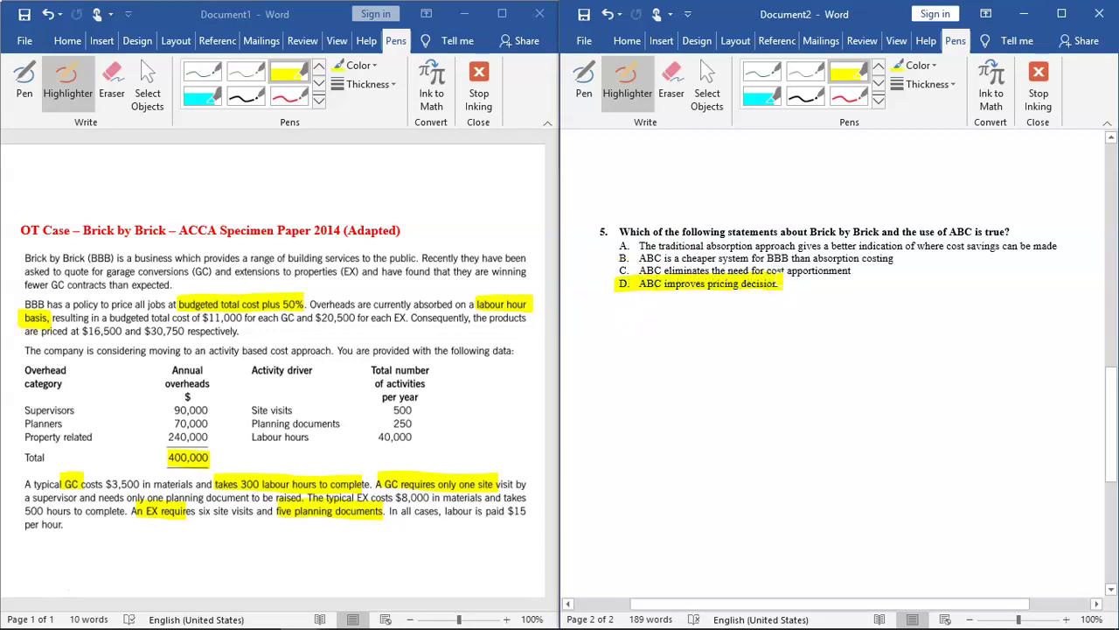
drag(1112, 397, 1114, 151)
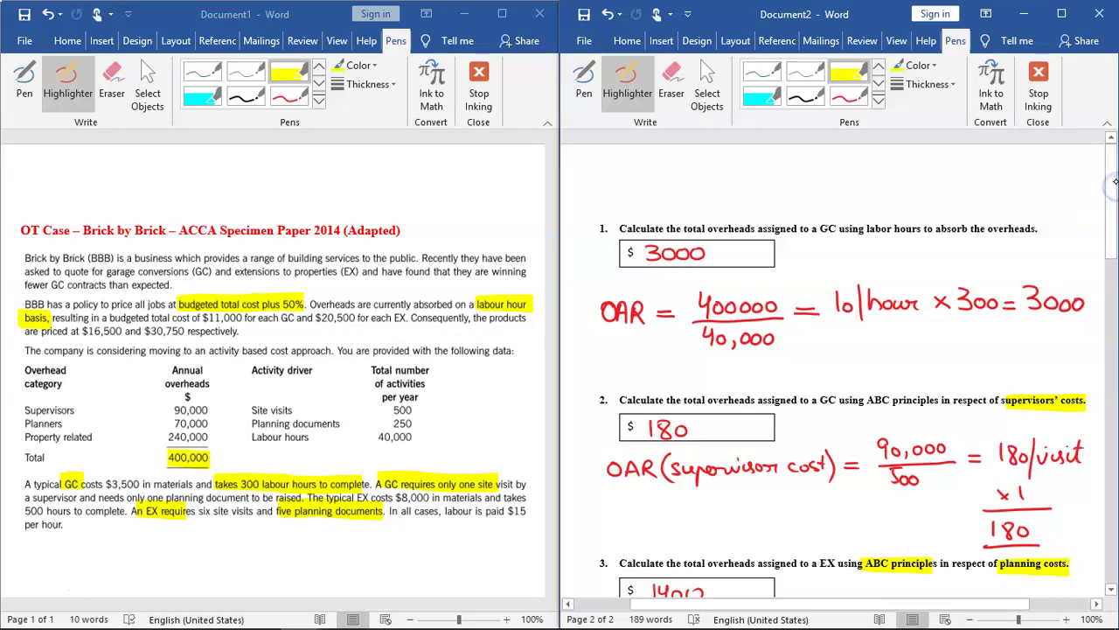